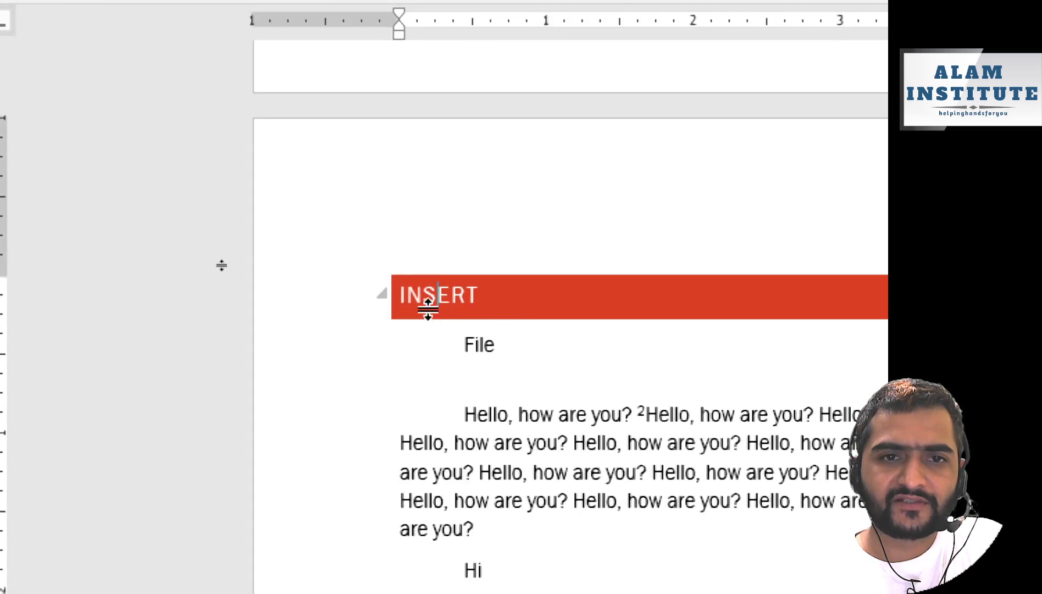
Examine the Mini Translator's Hindi translations of words in the INSERT heading, the File line and the first Hello paragraph.
{"action": "mouse_move", "coordinate": [465, 432]}
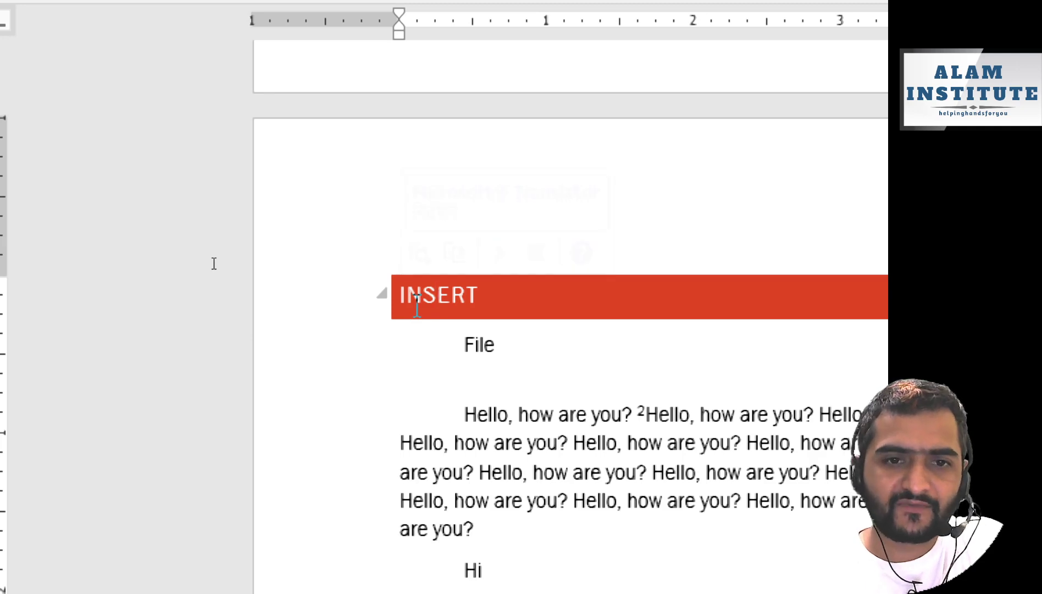
{"action": "mouse_move", "coordinate": [477, 410]}
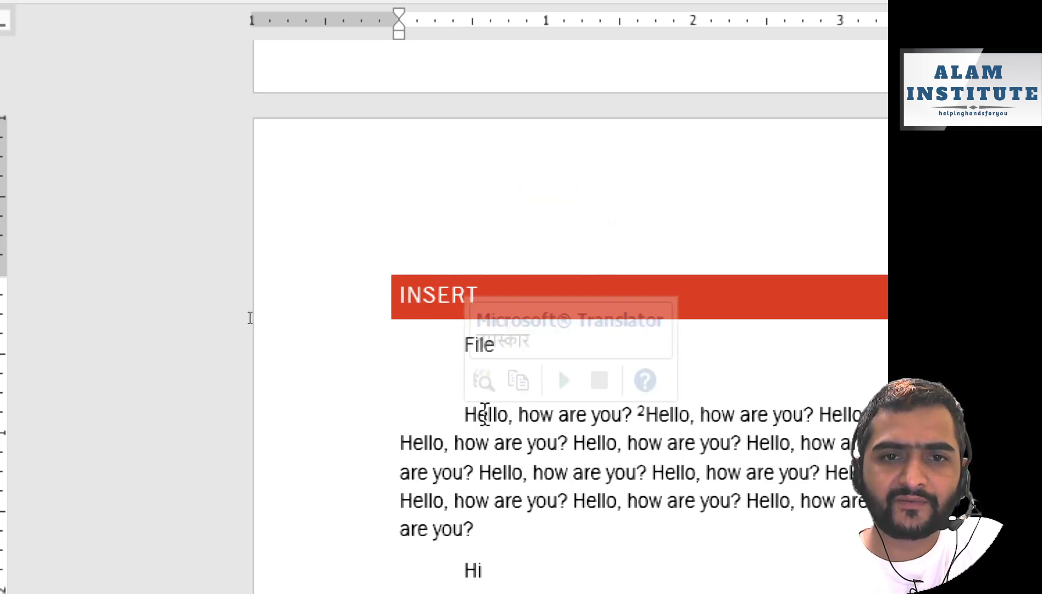
{"action": "scroll", "coordinate": [484, 413], "scroll_direction": "down", "scroll_amount": 1}
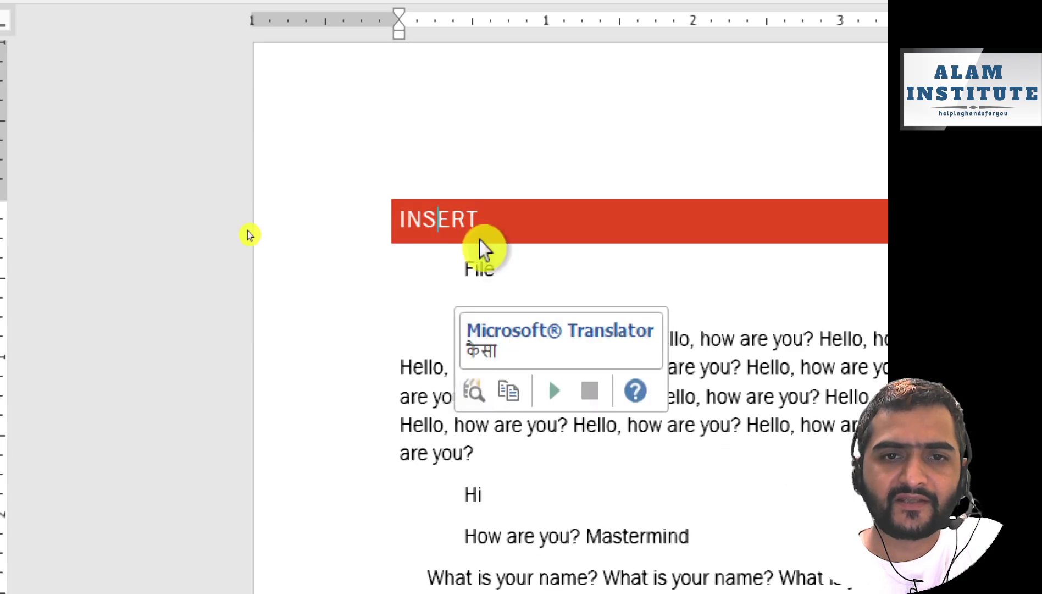
{"action": "mouse_move", "coordinate": [479, 278]}
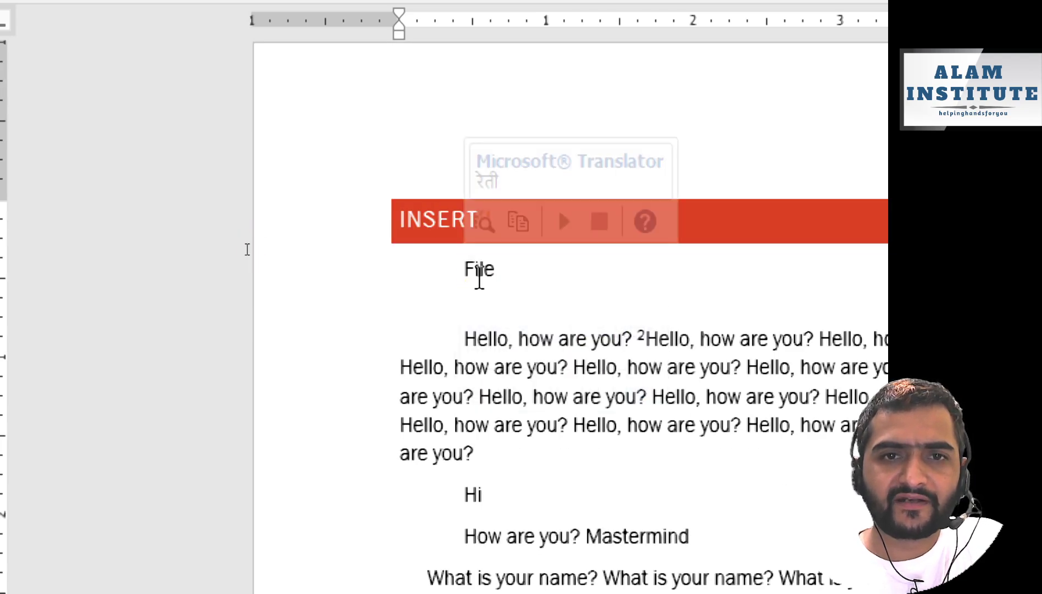
{"action": "mouse_move", "coordinate": [482, 345]}
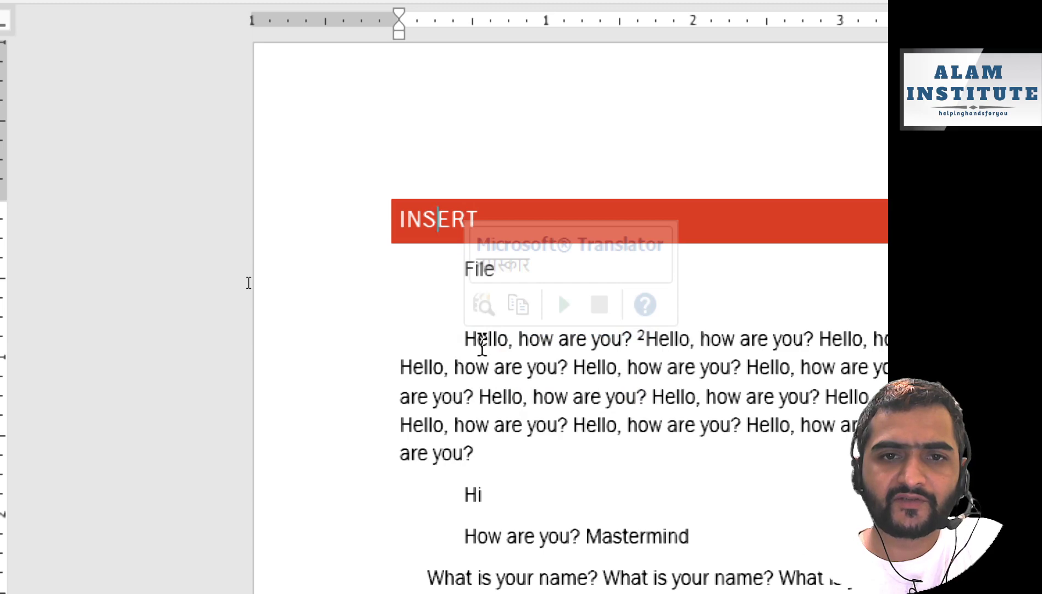
{"action": "scroll", "coordinate": [481, 346], "scroll_direction": "down", "scroll_amount": 2}
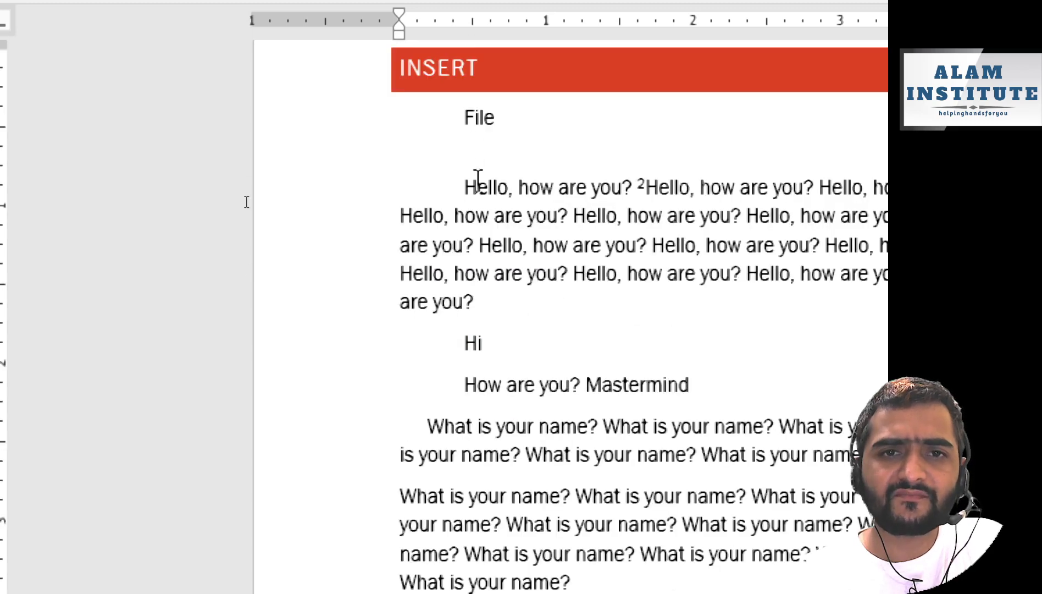
{"action": "mouse_move", "coordinate": [478, 189]}
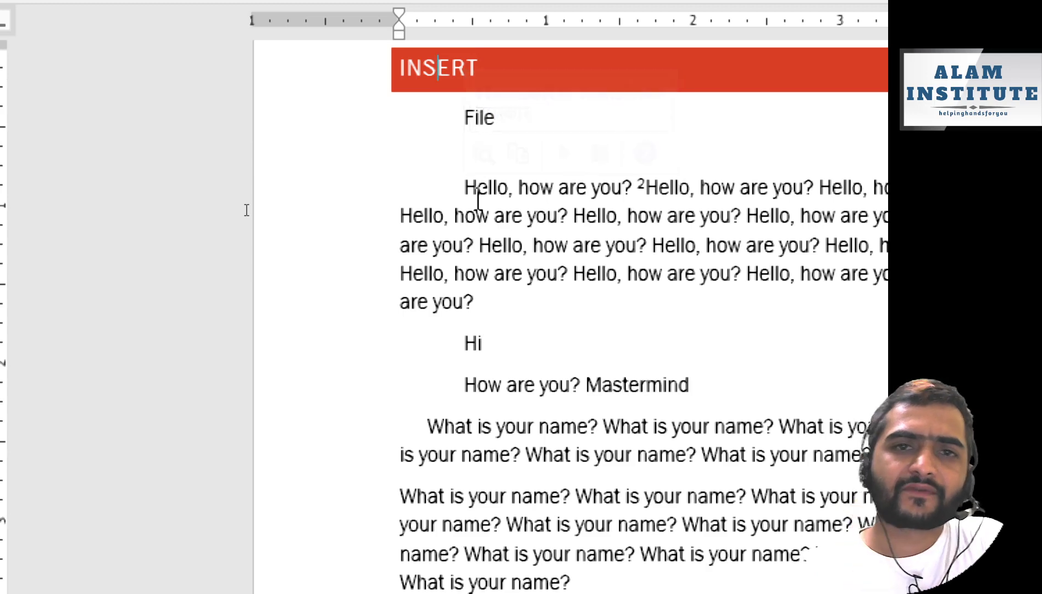
{"action": "mouse_move", "coordinate": [529, 188]}
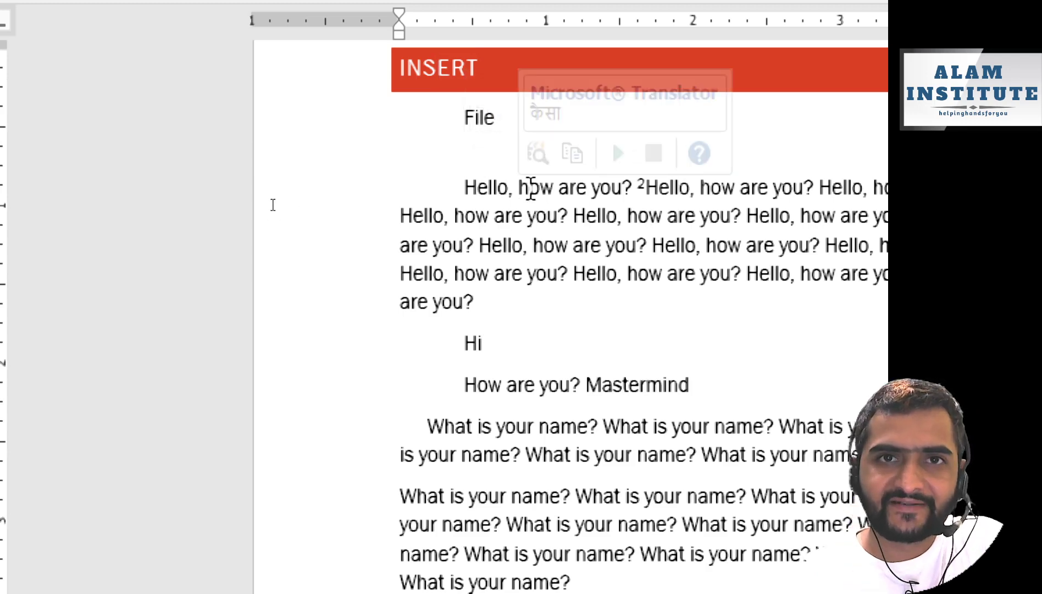
{"action": "scroll", "coordinate": [316, 510], "scroll_direction": "down", "scroll_amount": 2}
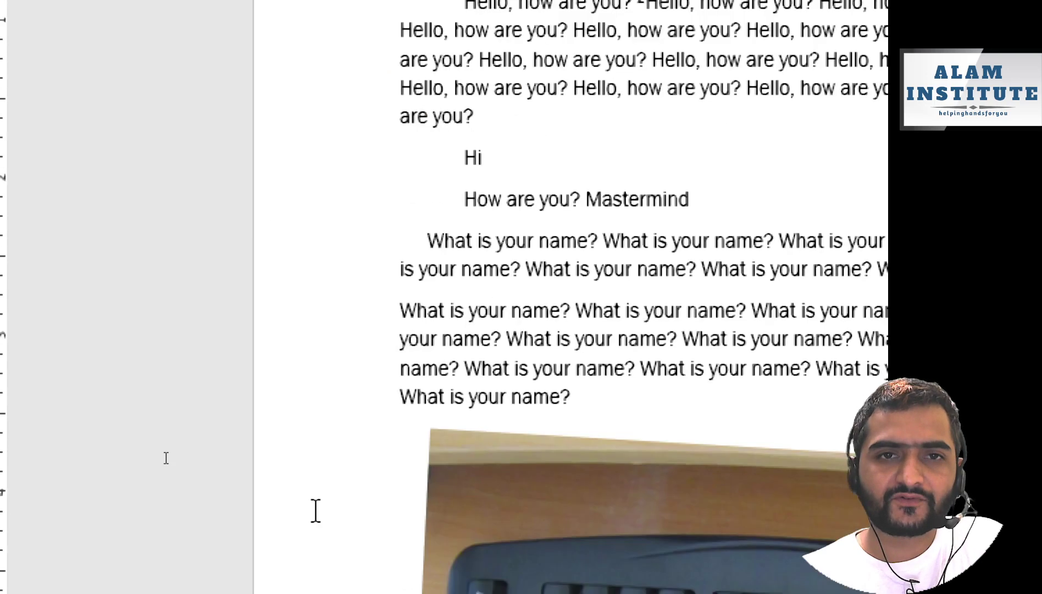
{"action": "scroll", "coordinate": [316, 510], "scroll_direction": "up", "scroll_amount": 3}
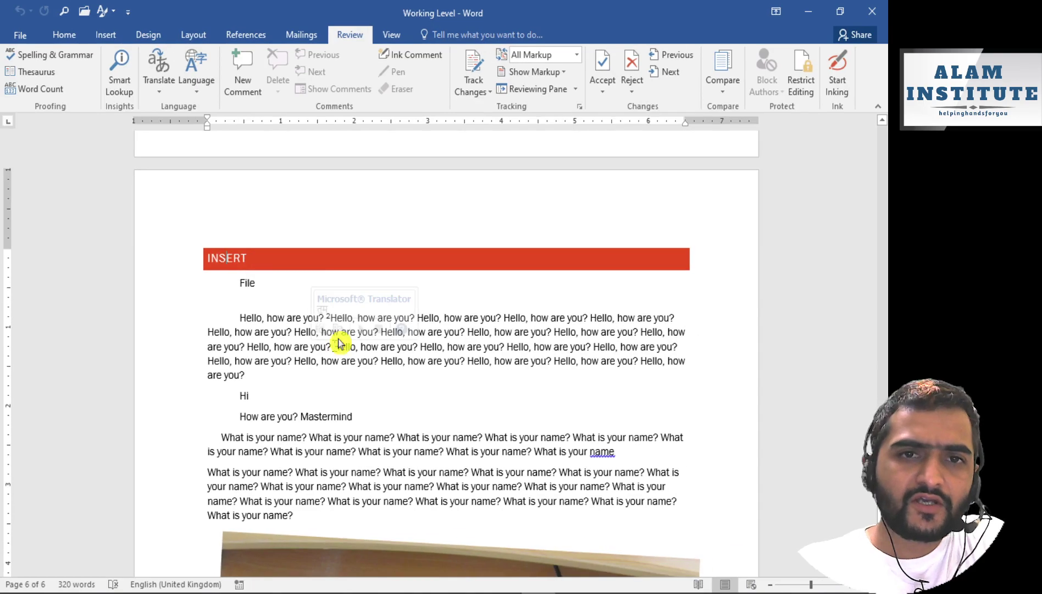
Confirm the document translation languages as English (United States) to Hindi, with Hindi as the Mini Translator language.
{"action": "left_click", "coordinate": [165, 83]}
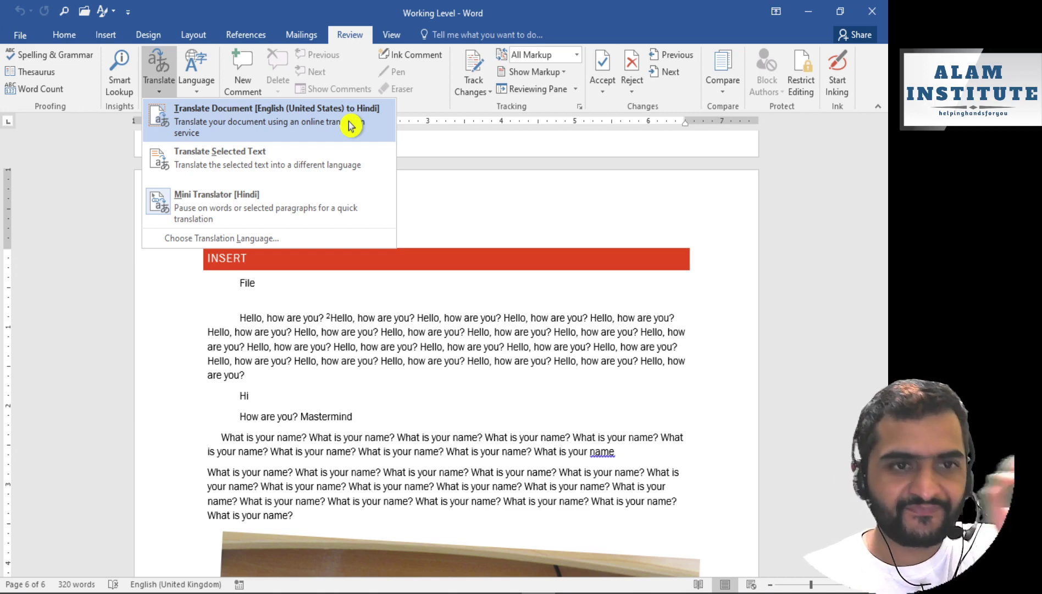
{"action": "left_click", "coordinate": [256, 242]}
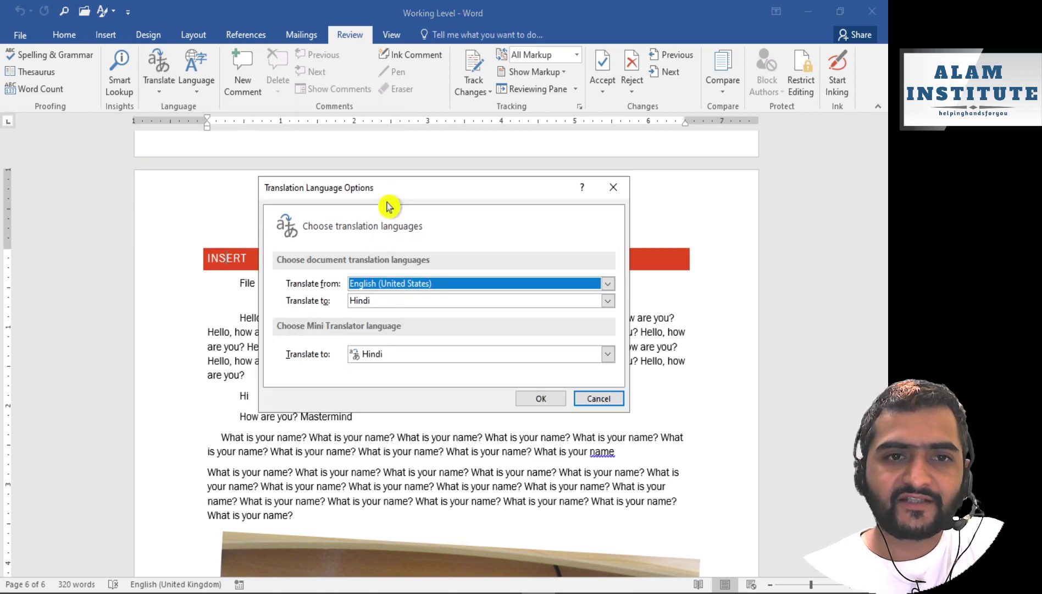
{"action": "left_click_drag", "start_coordinate": [392, 192], "coordinate": [332, 93]}
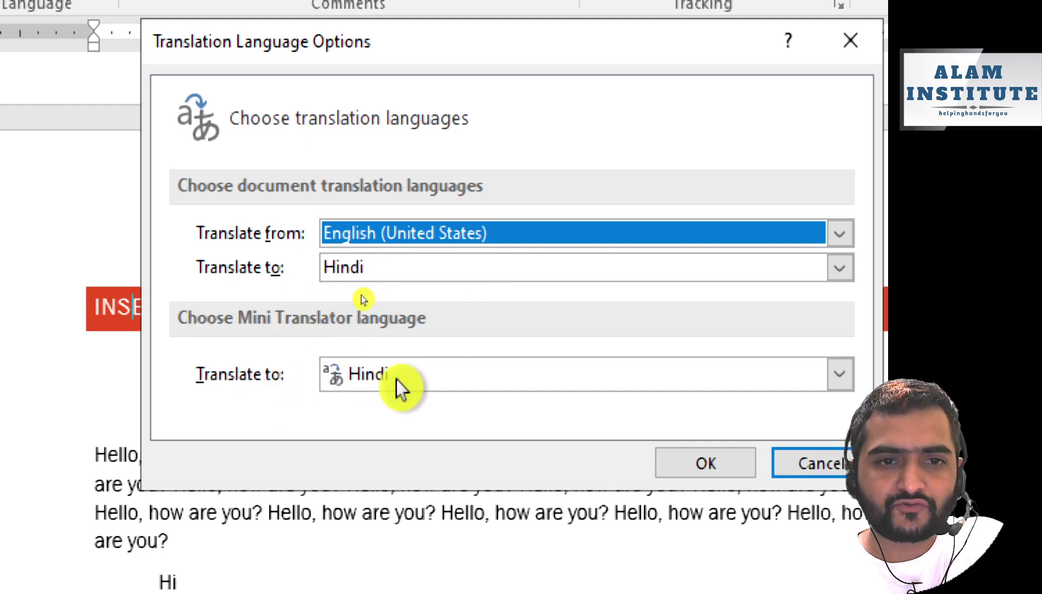
{"action": "left_click", "coordinate": [731, 461]}
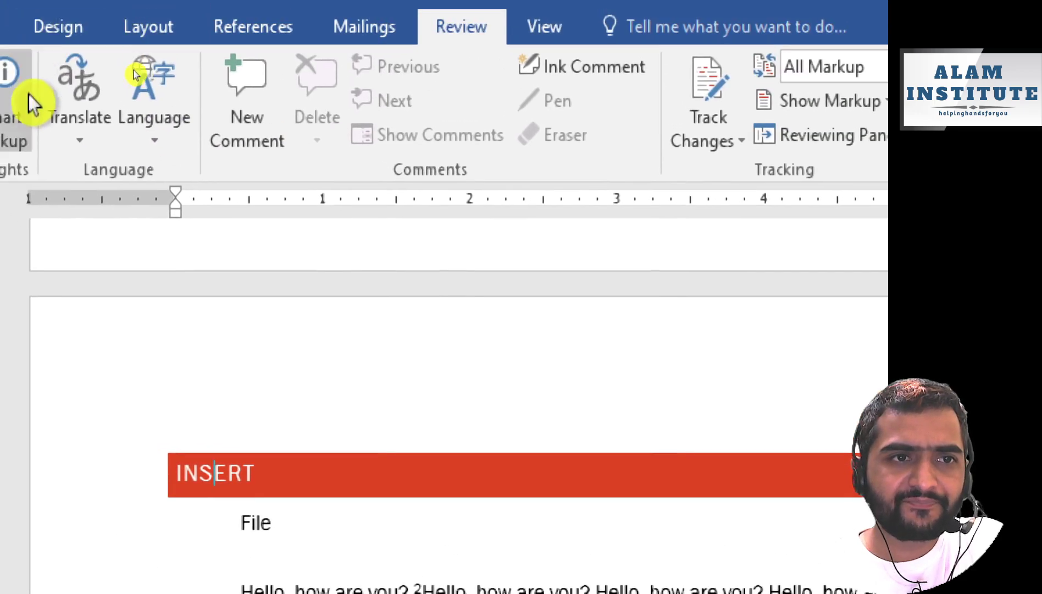
{"action": "left_click", "coordinate": [77, 144]}
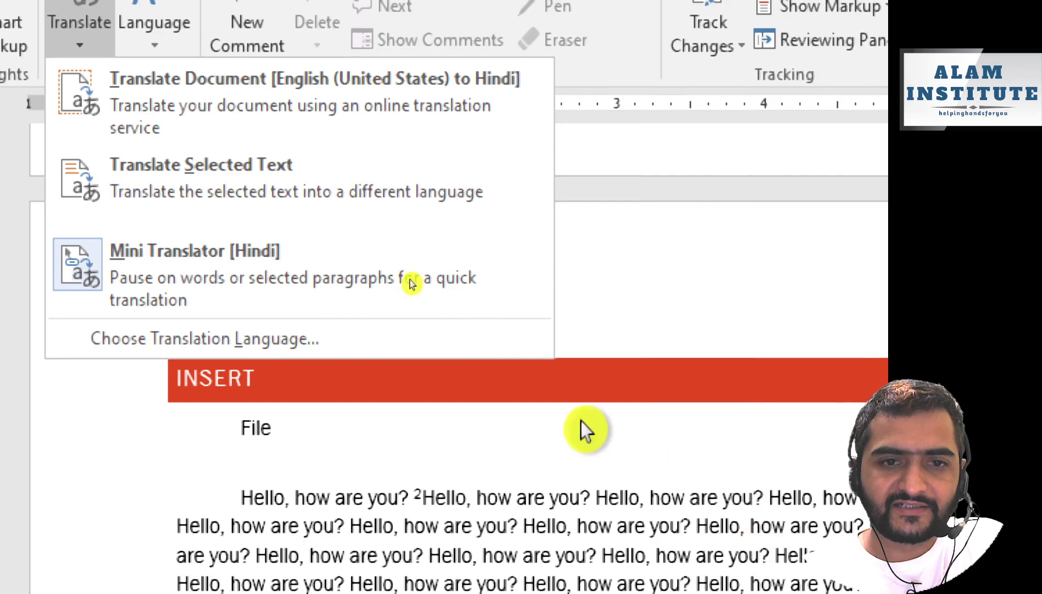
{"action": "left_click", "coordinate": [558, 517]}
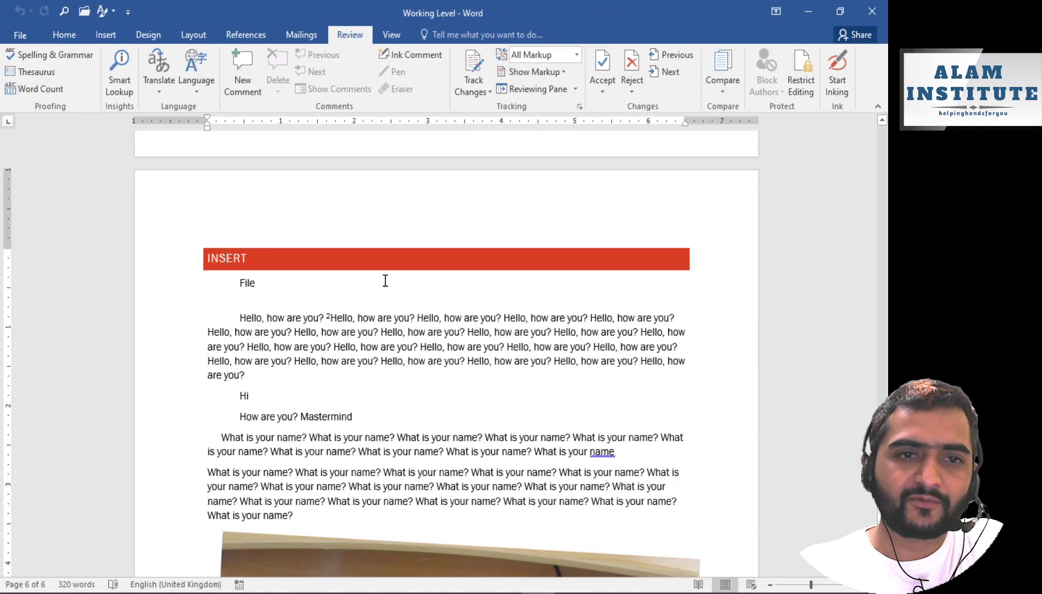
Translate the whole document from English (United States) to Hindi, agreeing to send its text to the online translation service.
{"action": "scroll", "coordinate": [411, 300], "scroll_direction": "up", "scroll_amount": 5}
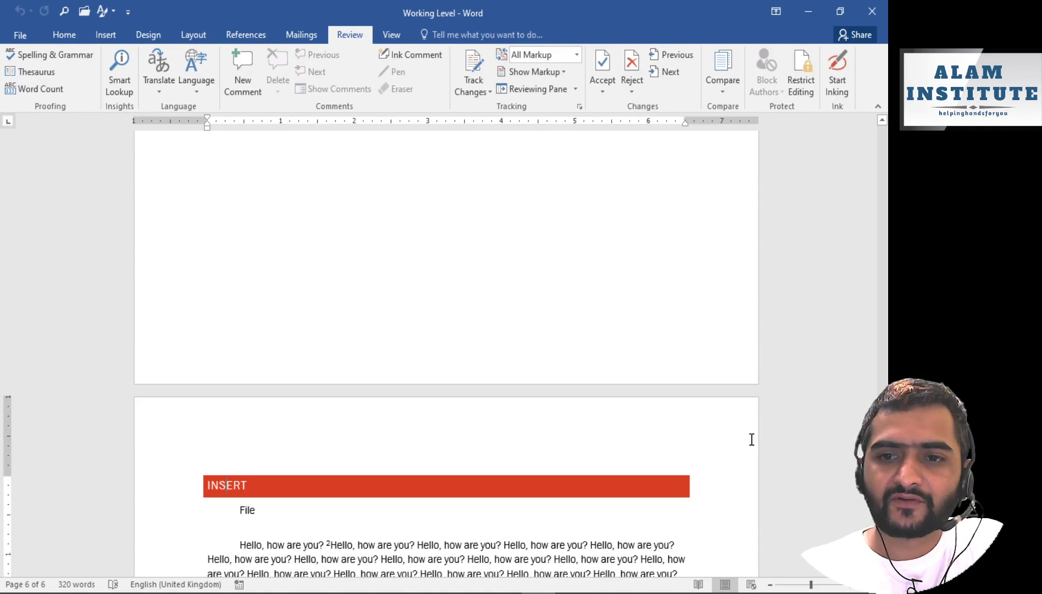
{"action": "left_click_drag", "start_coordinate": [881, 439], "coordinate": [883, 299]}
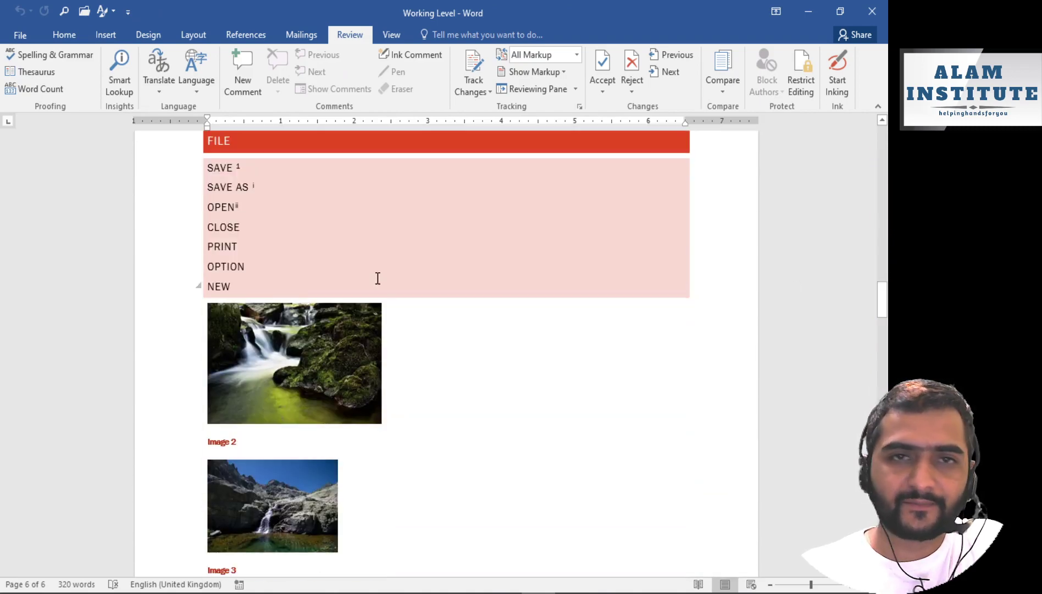
{"action": "left_click", "coordinate": [158, 93]}
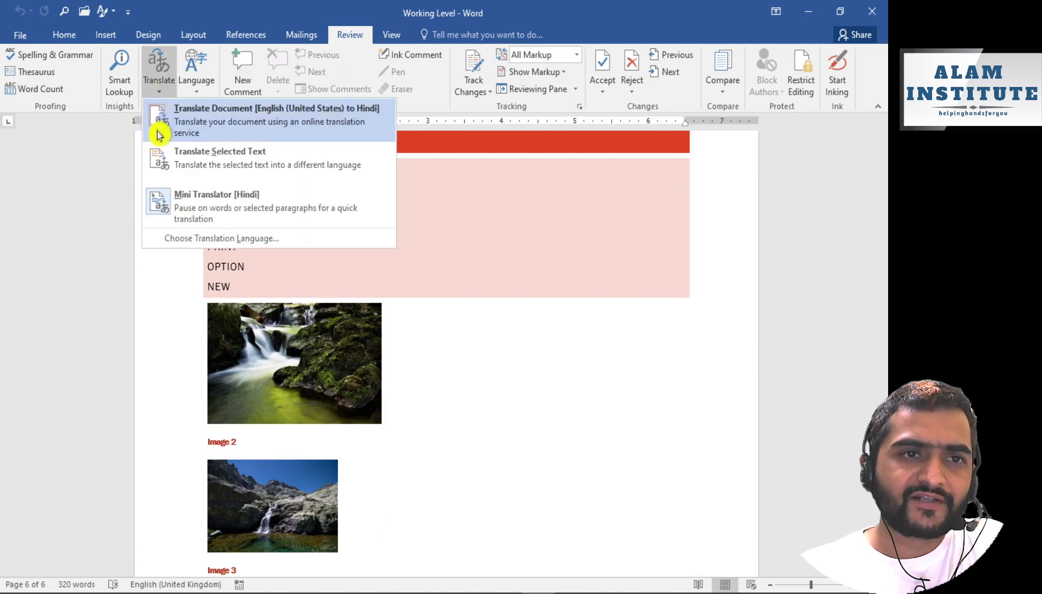
{"action": "left_click", "coordinate": [199, 140]}
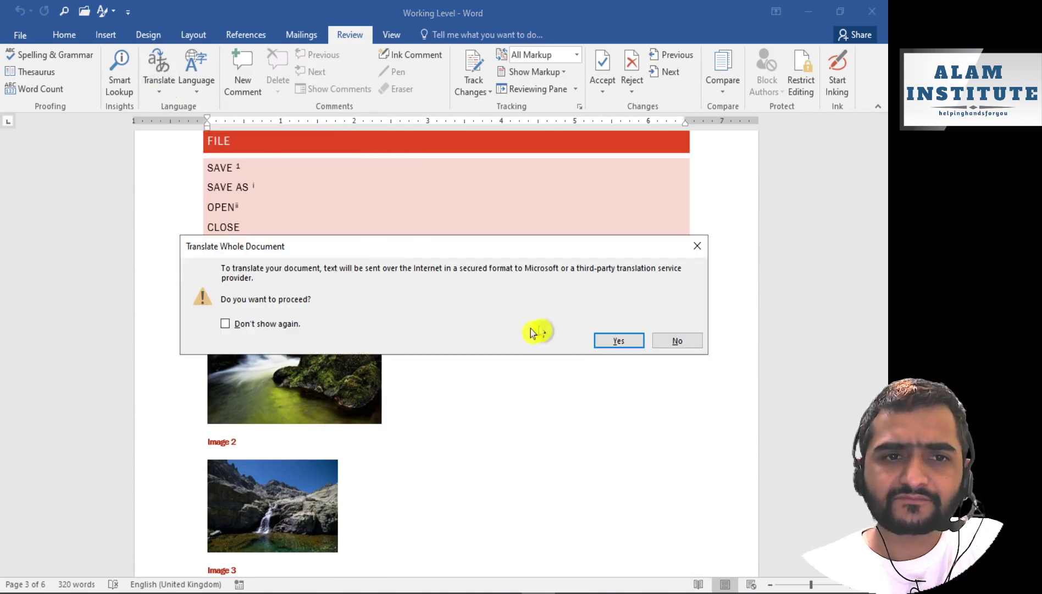
{"action": "left_click", "coordinate": [614, 345]}
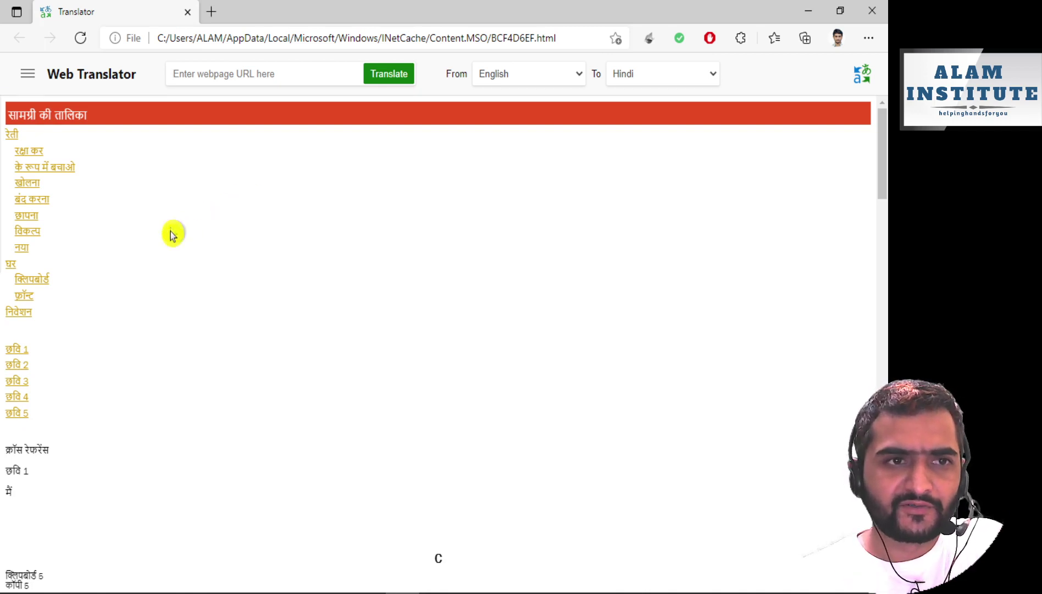
Review the Hindi translation throughout the web page and check the original English text of its first heading.
{"action": "scroll", "coordinate": [174, 233], "scroll_direction": "down", "scroll_amount": 10}
{"action": "scroll", "coordinate": [173, 236], "scroll_direction": "down", "scroll_amount": 15}
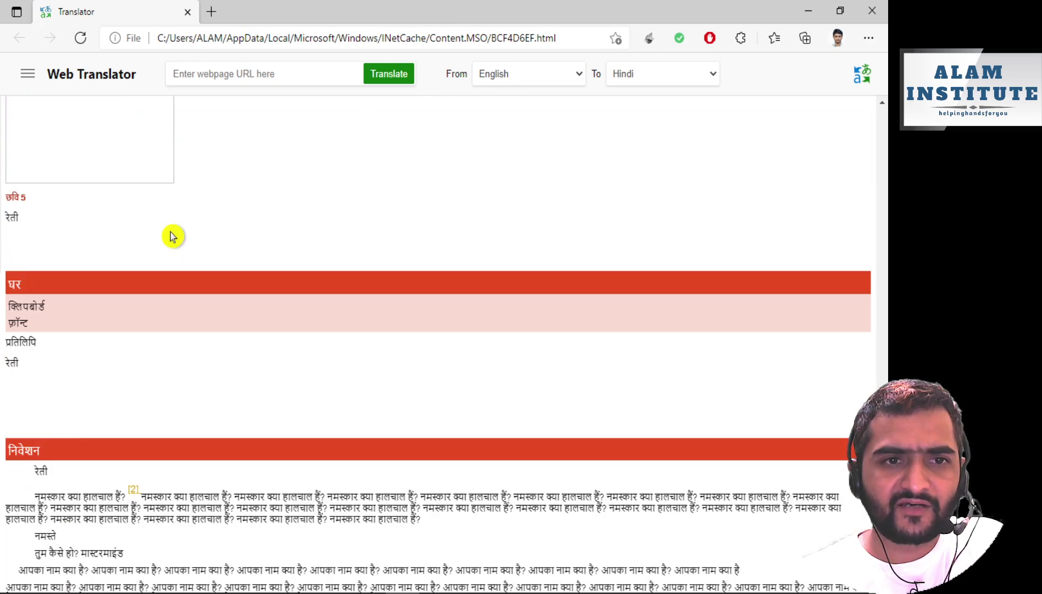
{"action": "scroll", "coordinate": [173, 239], "scroll_direction": "down", "scroll_amount": 5}
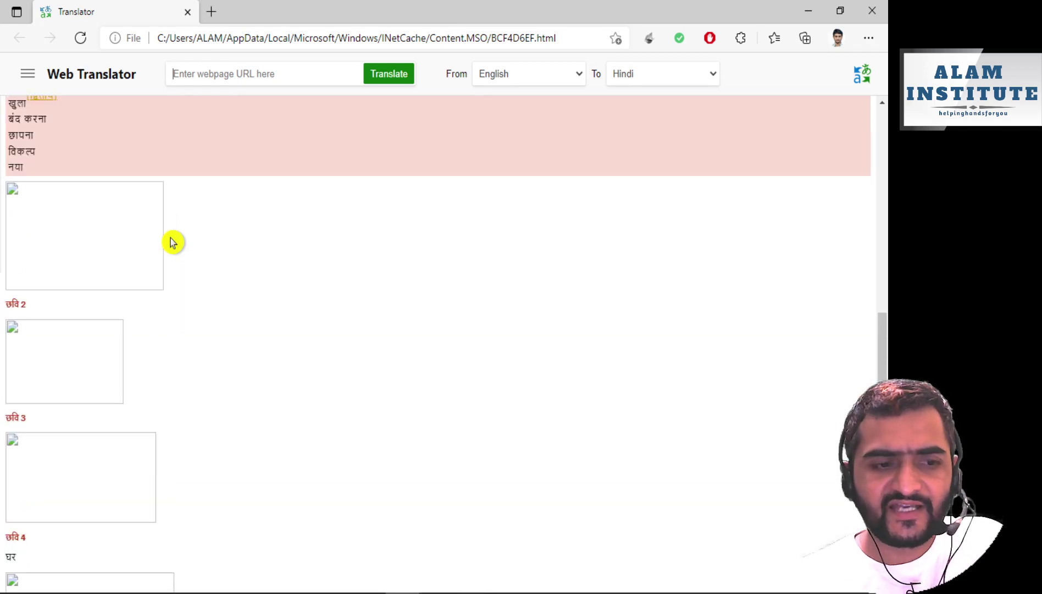
{"action": "scroll", "coordinate": [102, 217], "scroll_direction": "up", "scroll_amount": 20}
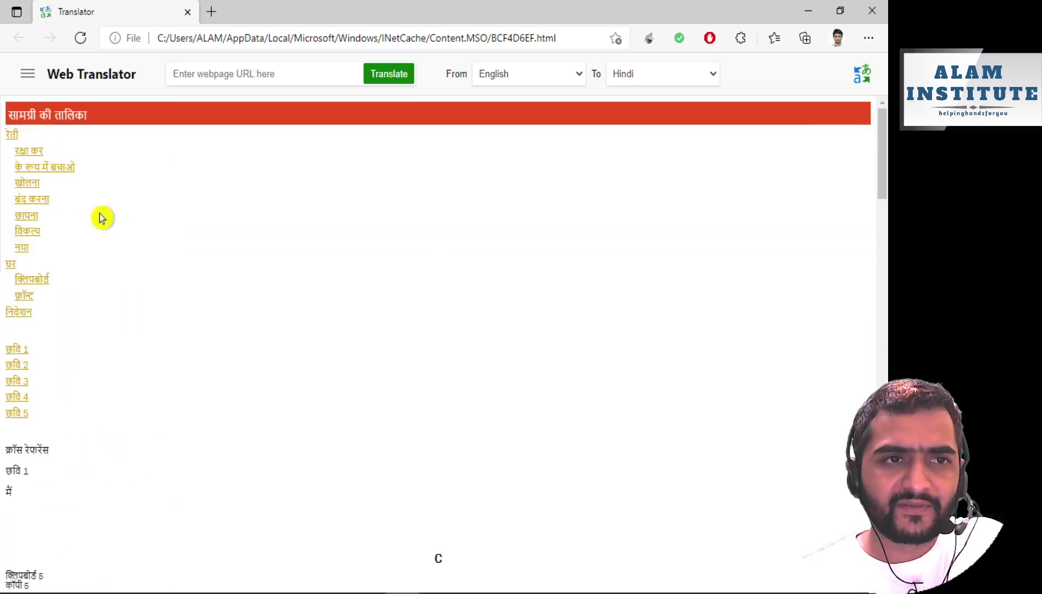
{"action": "mouse_move", "coordinate": [12, 116]}
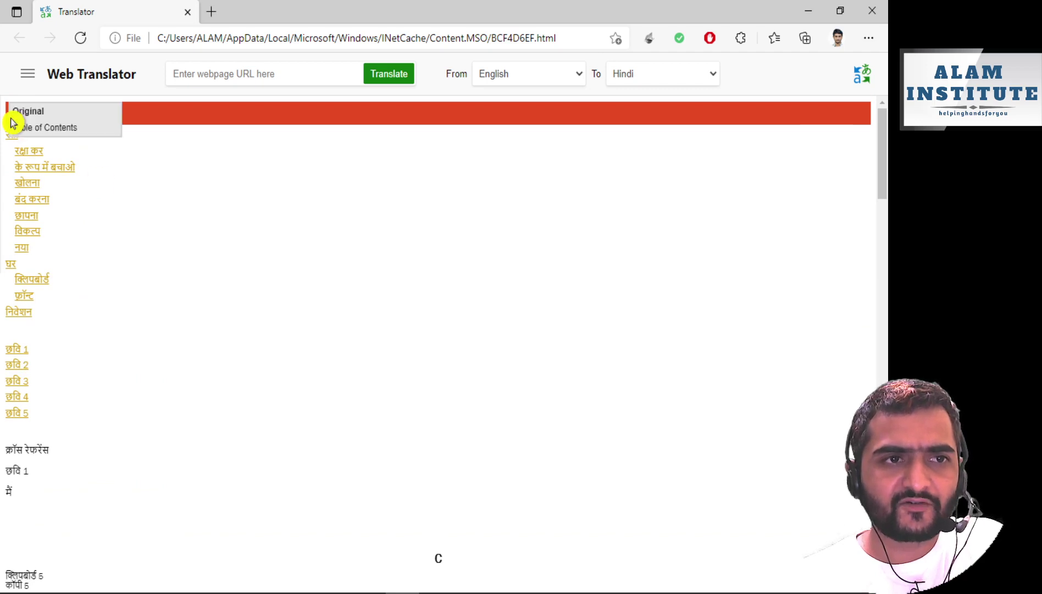
{"action": "left_click_drag", "start_coordinate": [12, 116], "coordinate": [175, 171]}
{"action": "left_click", "coordinate": [210, 176]}
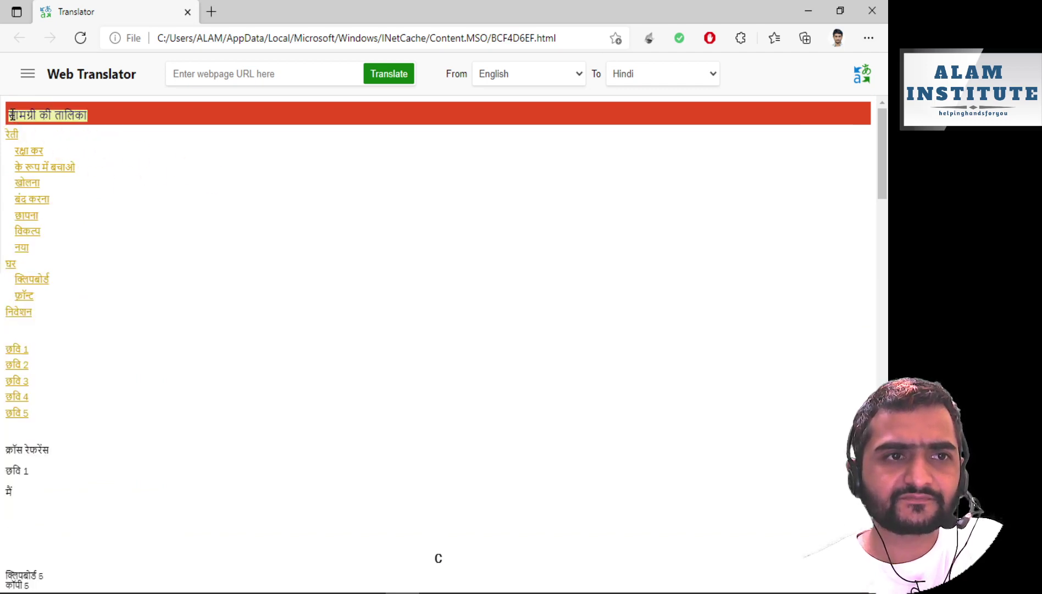
{"action": "left_click_drag", "start_coordinate": [15, 117], "coordinate": [181, 142]}
{"action": "left_click", "coordinate": [165, 162]}
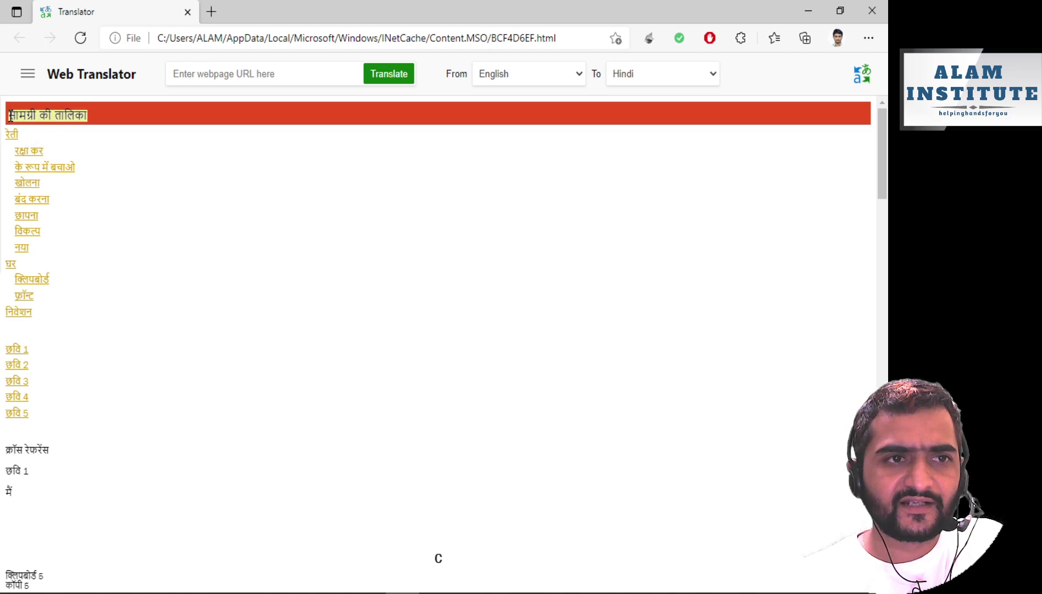
Select all of the translated Hindi content on the Web Translator page and copy it.
{"action": "mouse_move", "coordinate": [12, 116]}
{"action": "mouse_move", "coordinate": [12, 116]}
{"action": "left_mouse_down"}
{"action": "mouse_move", "coordinate": [117, 140]}
{"action": "mouse_move", "coordinate": [177, 239]}
{"action": "mouse_move", "coordinate": [242, 530]}
{"action": "mouse_move", "coordinate": [165, 32]}
{"action": "mouse_move", "coordinate": [2, 107]}
{"action": "left_mouse_up"}
{"action": "scroll", "coordinate": [566, 417], "scroll_direction": "down", "scroll_amount": 15}
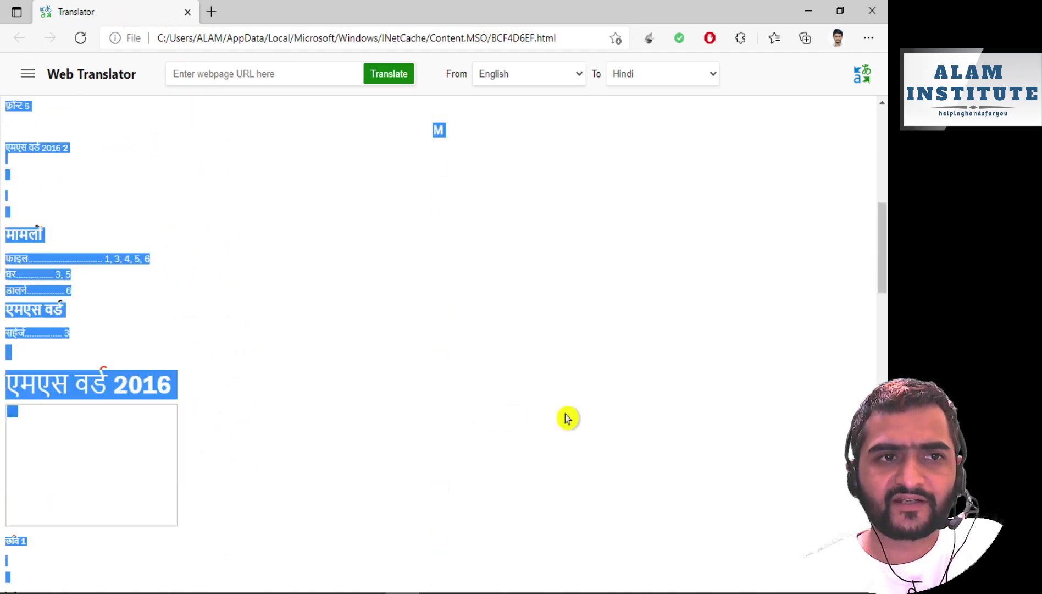
{"action": "scroll", "coordinate": [567, 418], "scroll_direction": "down", "scroll_amount": 8}
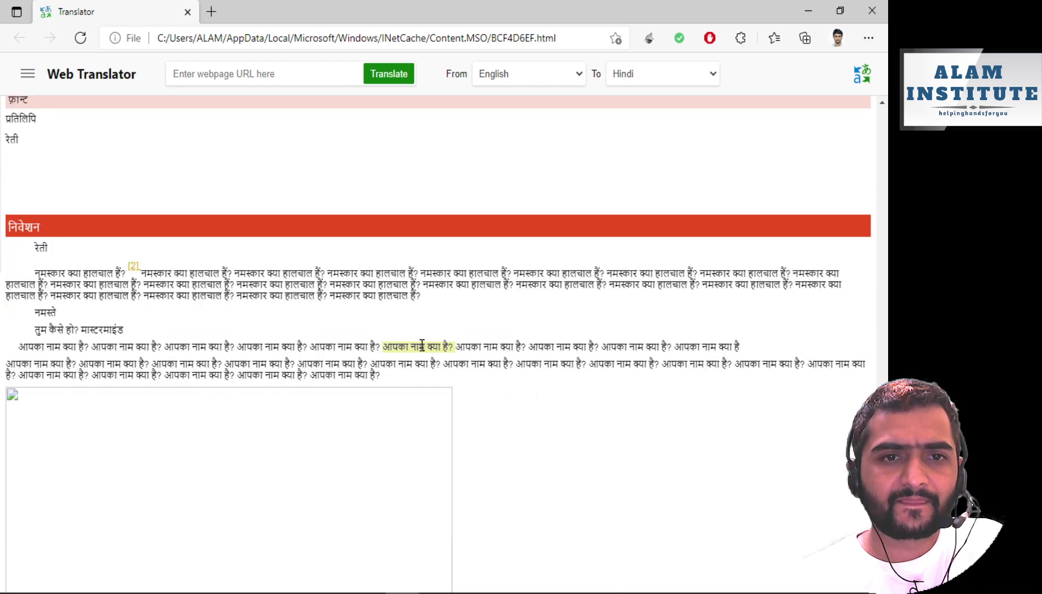
{"action": "mouse_move", "coordinate": [422, 345]}
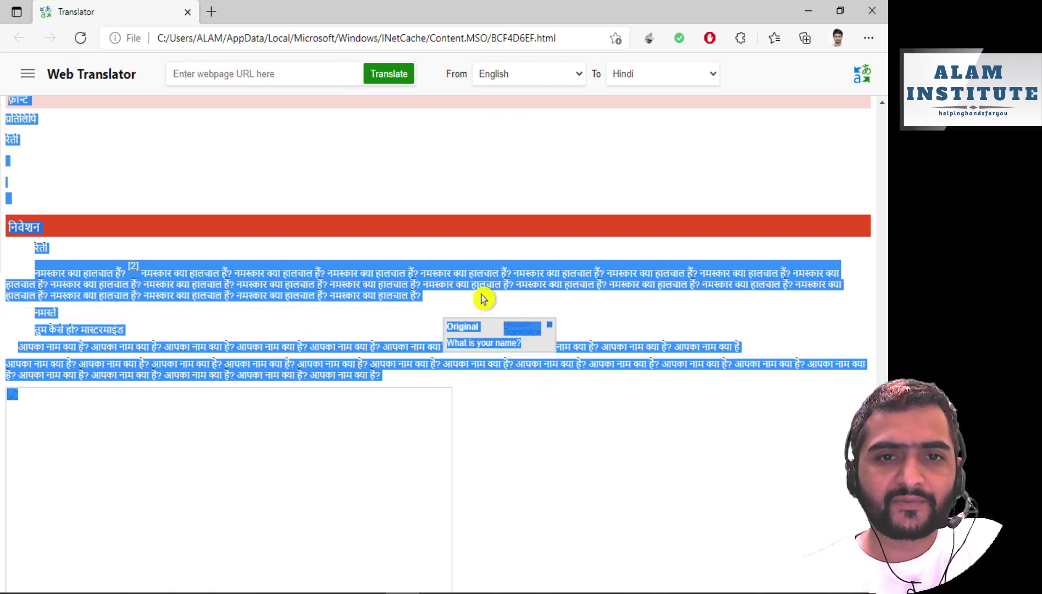
Switch back to Word, create a new blank document and paste the copied Hindi translation into it.
{"action": "key", "text": "alt+Tab"}
{"action": "scroll", "coordinate": [460, 320], "scroll_direction": "up", "scroll_amount": 4}
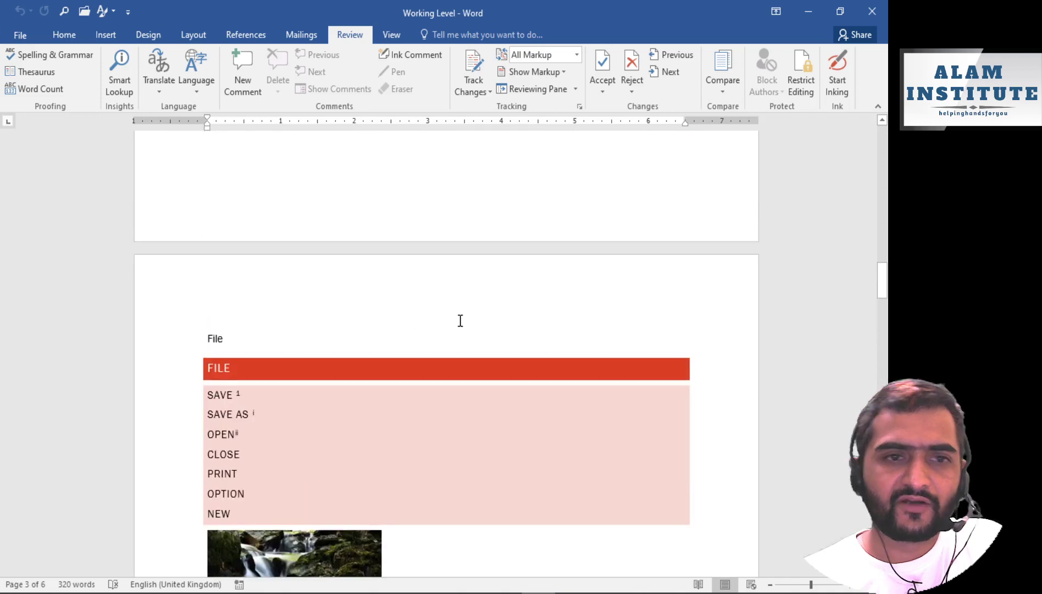
{"action": "key", "text": "ctrl+n"}
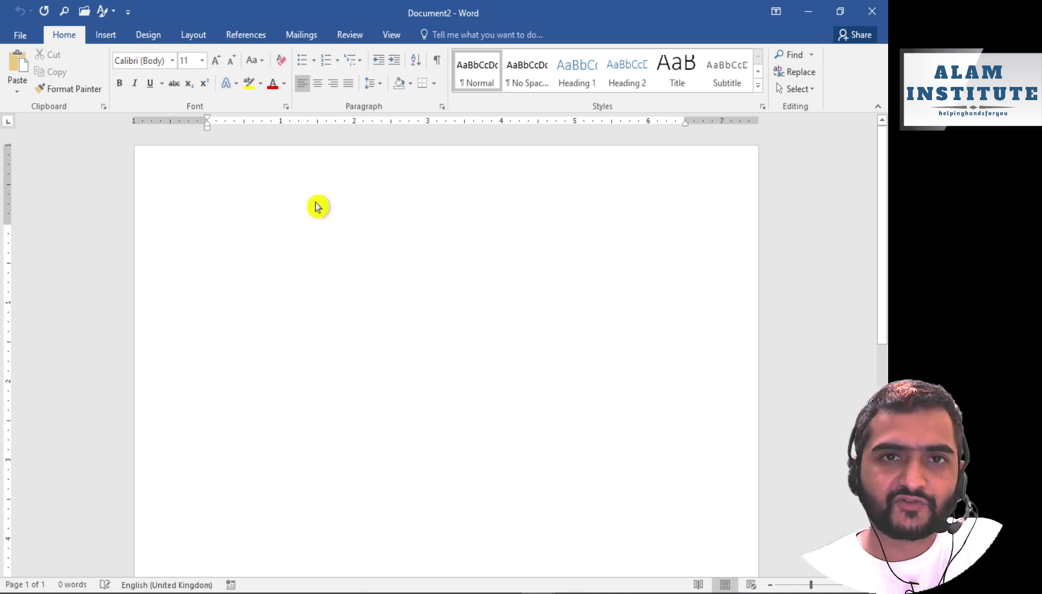
{"action": "scroll", "coordinate": [401, 326], "scroll_direction": "up", "scroll_amount": 8}
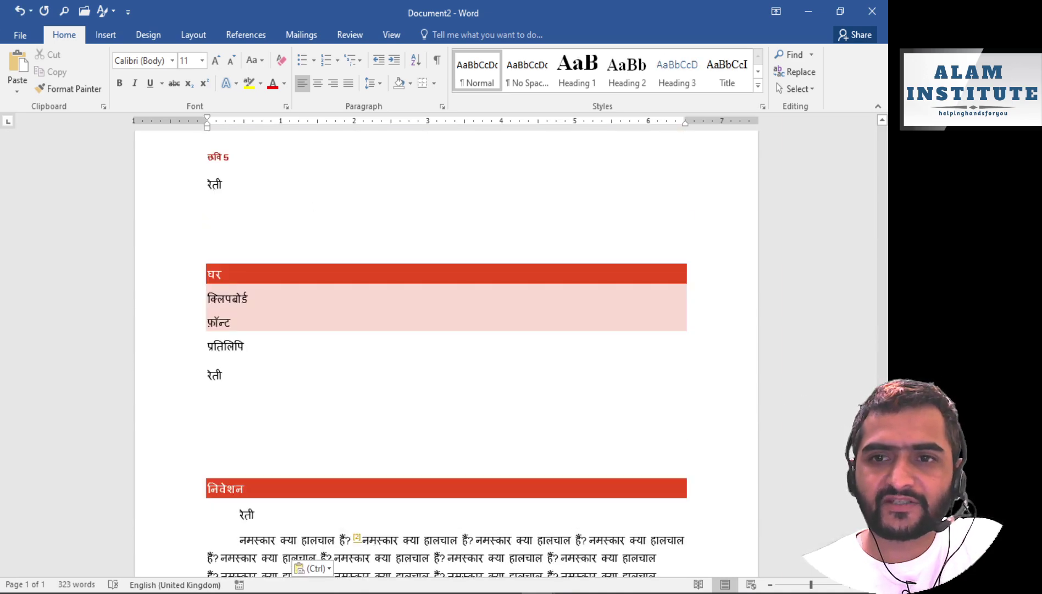
{"action": "left_click_drag", "start_coordinate": [882, 442], "coordinate": [869, 143]}
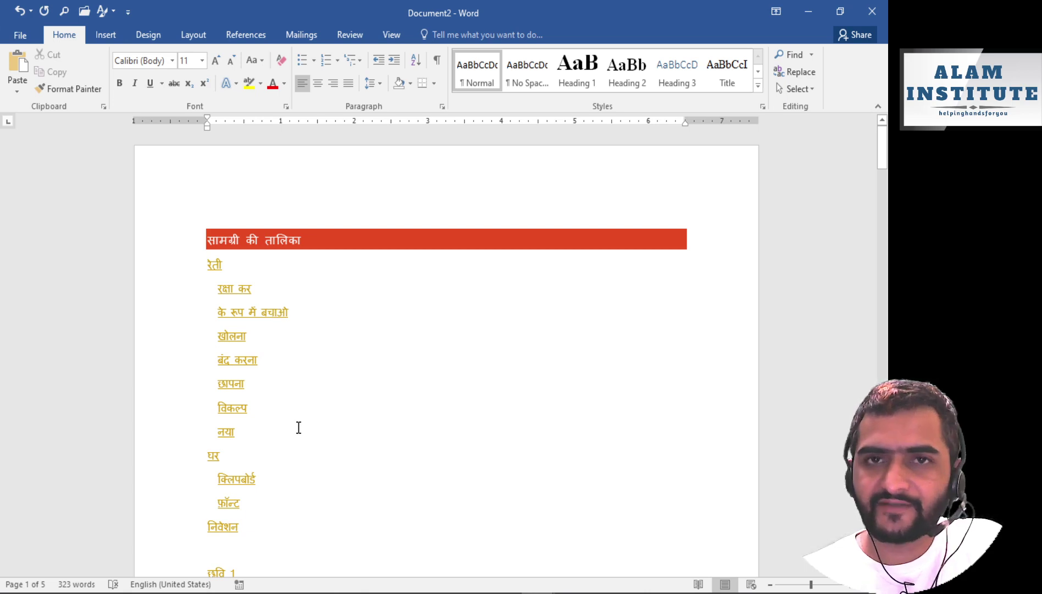
{"action": "scroll", "coordinate": [298, 427], "scroll_direction": "down", "scroll_amount": 10}
{"action": "scroll", "coordinate": [297, 427], "scroll_direction": "up", "scroll_amount": 3}
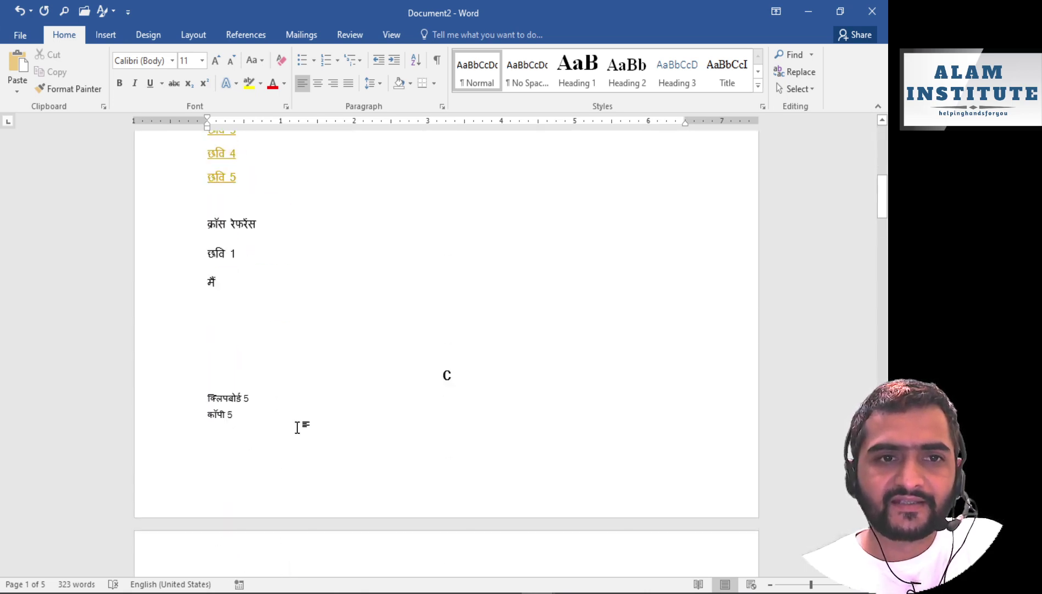
Review the pasted Hindi translation through all pages of the new document, back to its table of contents.
{"action": "scroll", "coordinate": [301, 428], "scroll_direction": "down", "scroll_amount": 15}
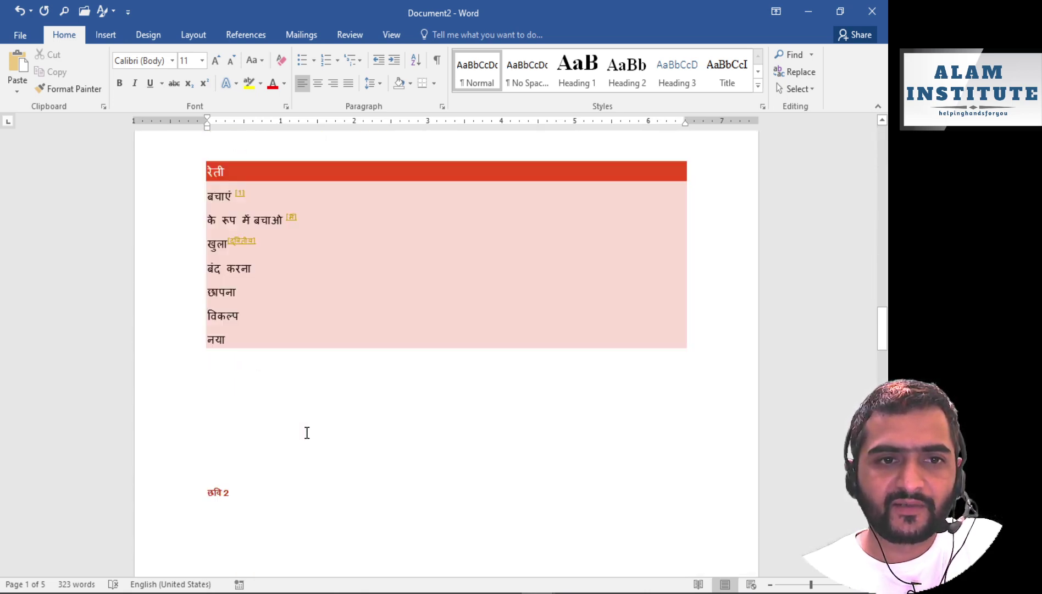
{"action": "scroll", "coordinate": [306, 432], "scroll_direction": "down", "scroll_amount": 15}
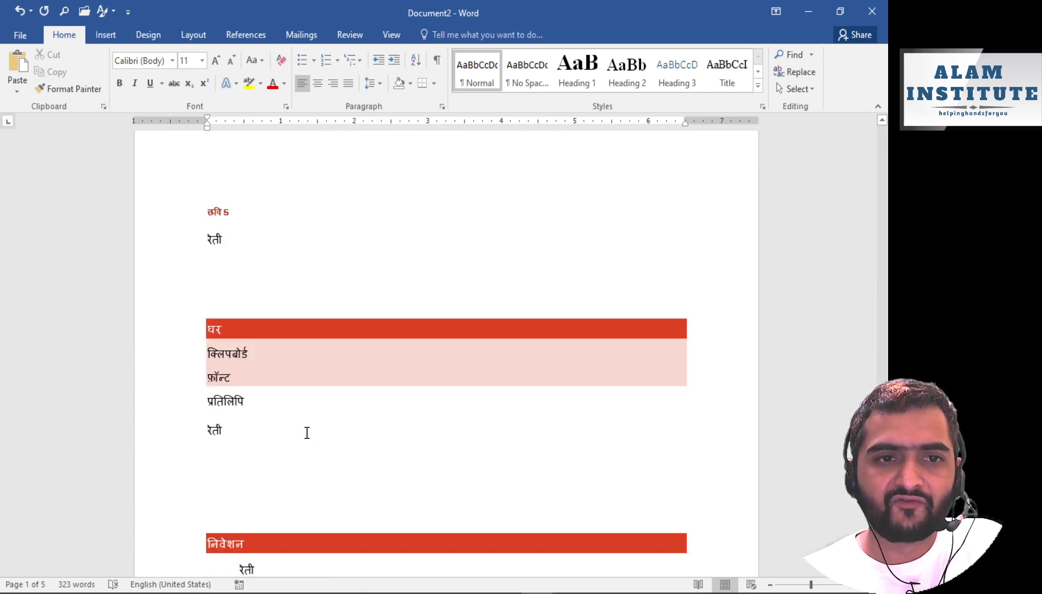
{"action": "scroll", "coordinate": [307, 433], "scroll_direction": "down", "scroll_amount": 15}
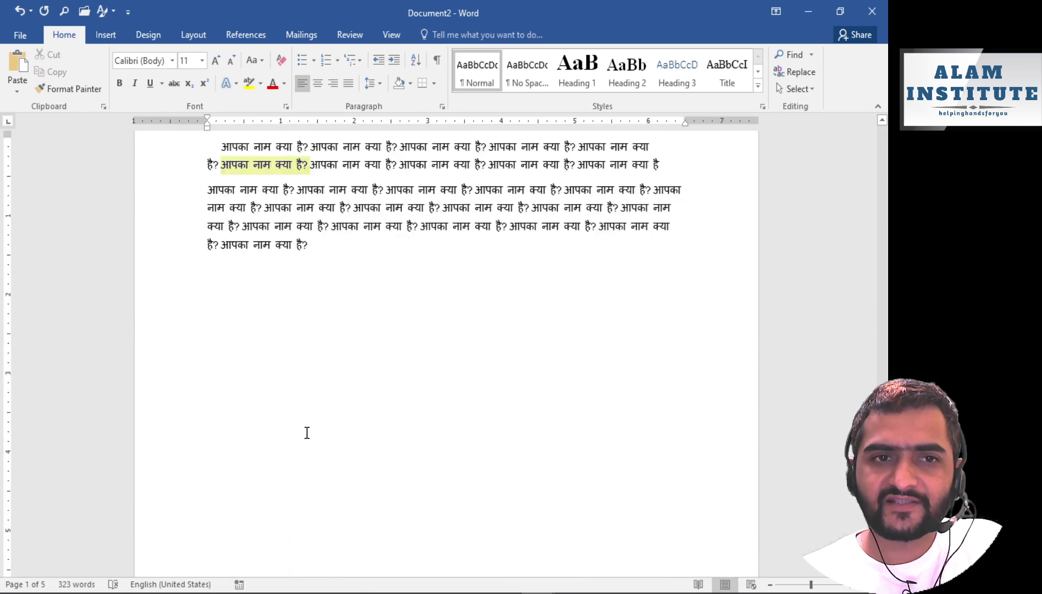
{"action": "scroll", "coordinate": [307, 432], "scroll_direction": "down", "scroll_amount": 10}
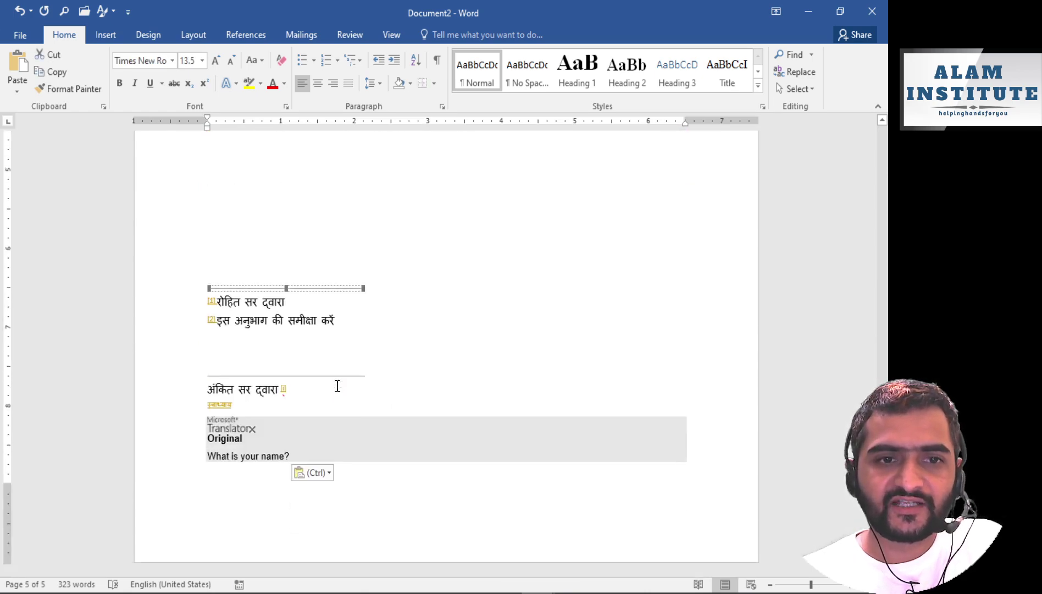
{"action": "scroll", "coordinate": [522, 348], "scroll_direction": "up", "scroll_amount": 6}
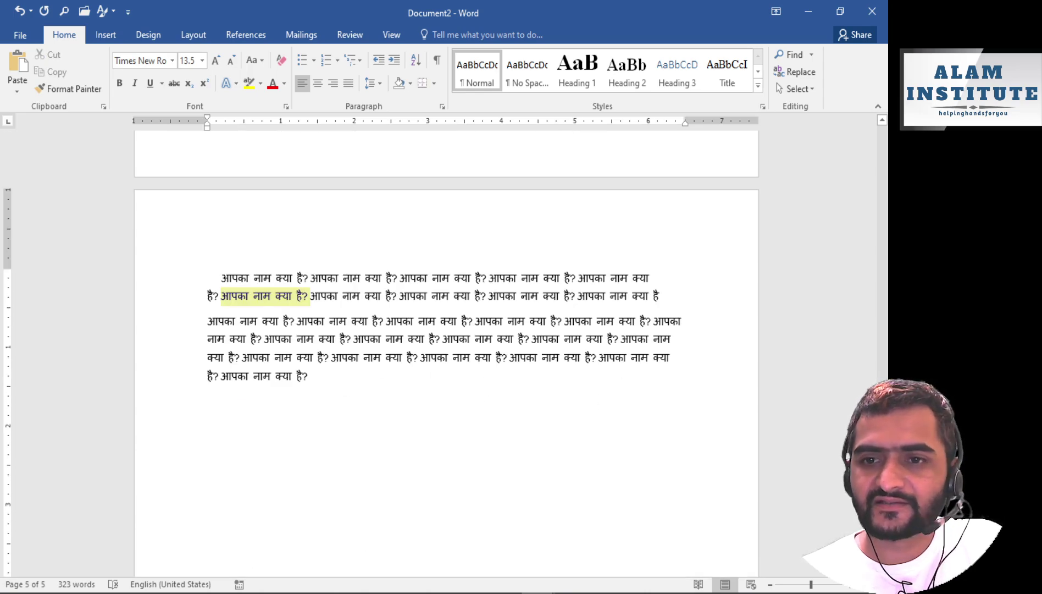
{"action": "left_click_drag", "start_coordinate": [882, 488], "coordinate": [883, 160]}
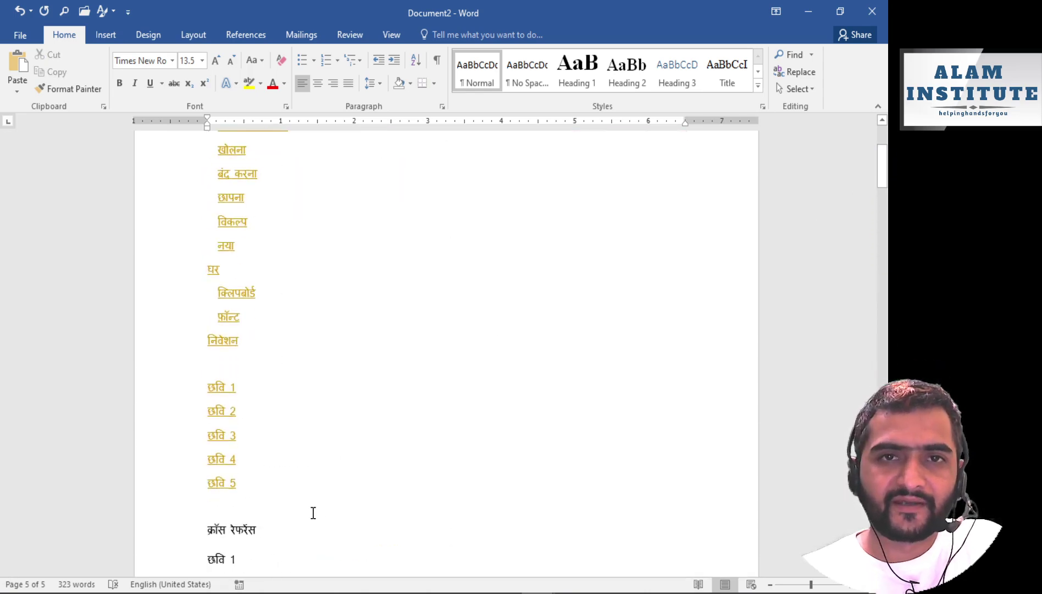
{"action": "scroll", "coordinate": [317, 506], "scroll_direction": "up", "scroll_amount": 3}
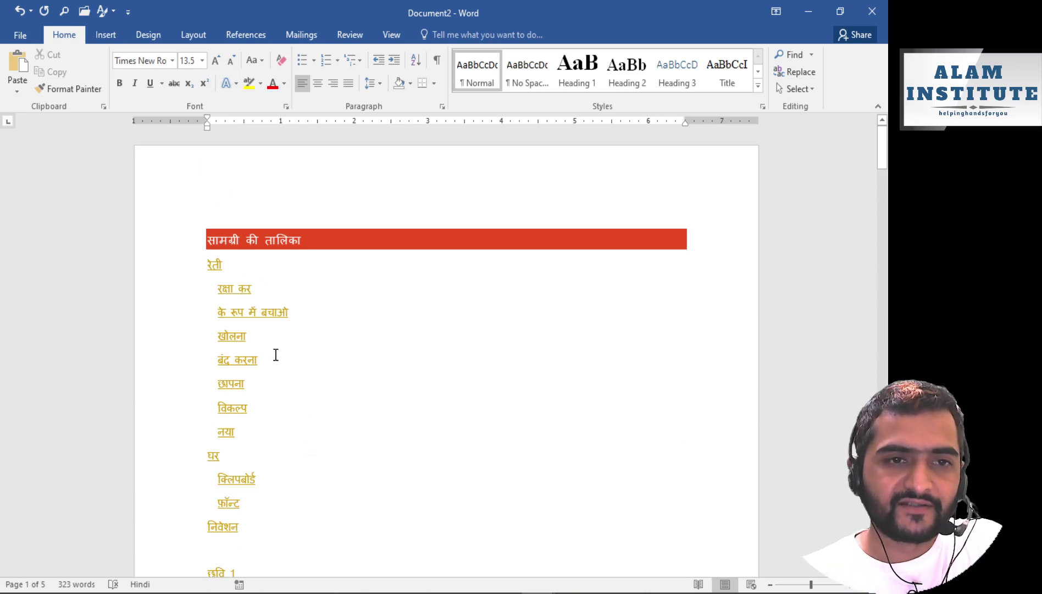
{"action": "left_click", "coordinate": [341, 327]}
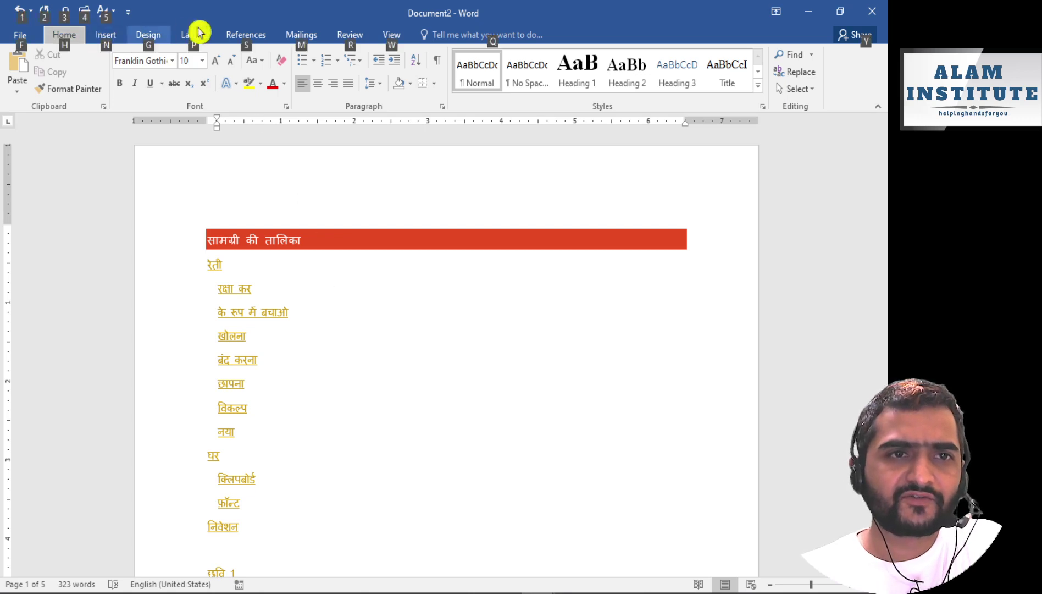
{"action": "left_click", "coordinate": [340, 35]}
{"action": "left_click", "coordinate": [171, 95]}
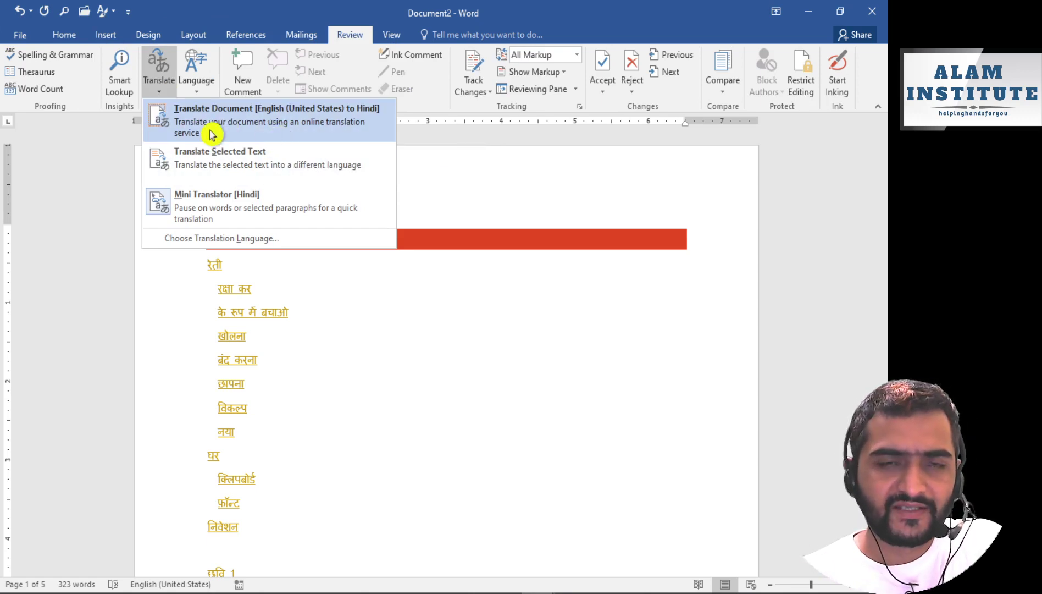
{"action": "left_click", "coordinate": [396, 379]}
{"action": "left_click", "coordinate": [174, 98]}
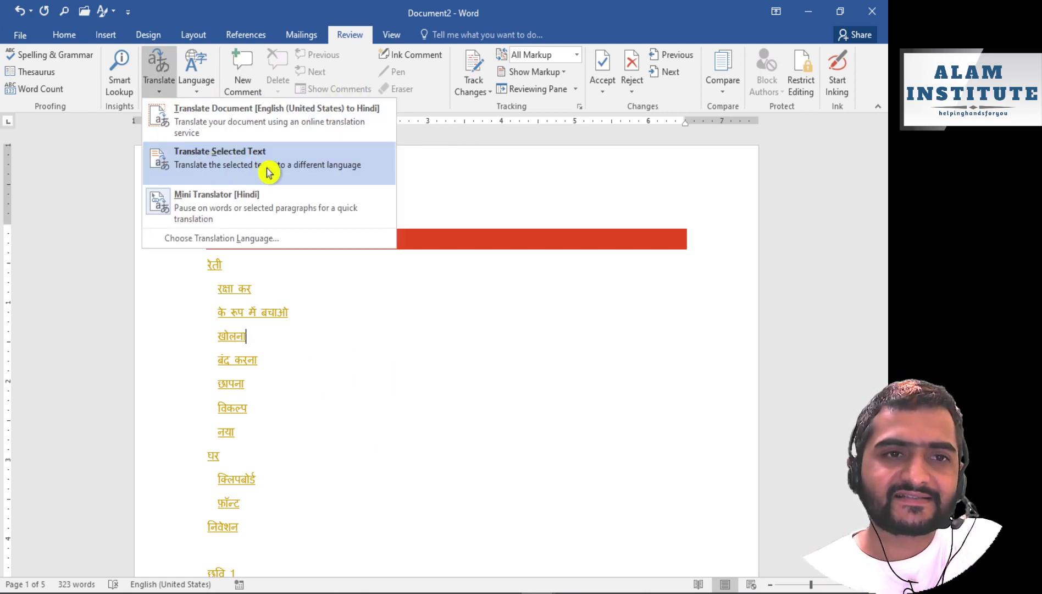
{"action": "left_click", "coordinate": [303, 367]}
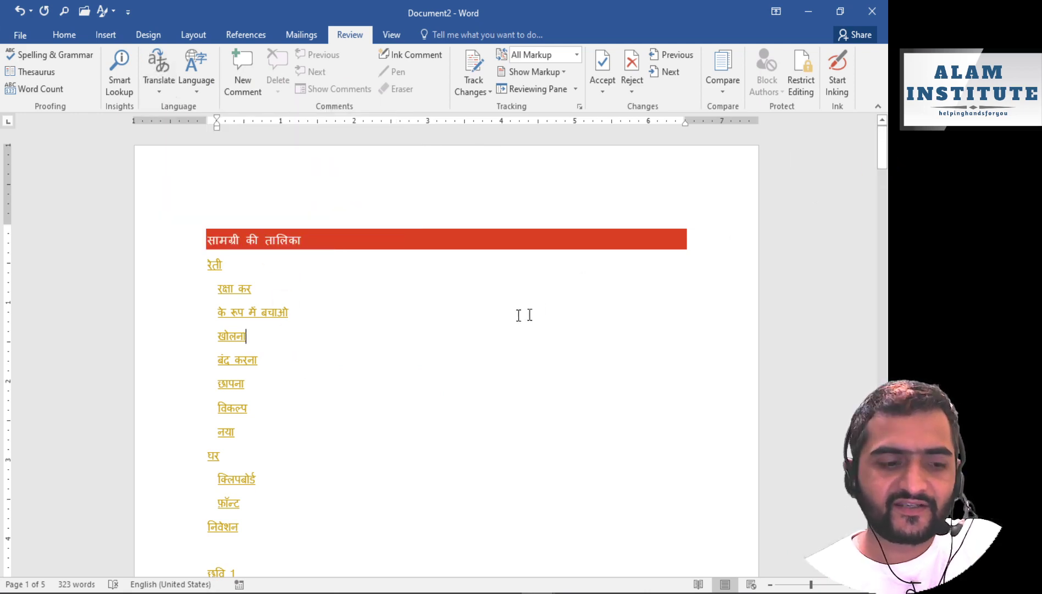
Close the new document holding the Hindi translation without saving it, returning to the Working Level document.
{"action": "key", "text": "alt+F4"}
{"action": "key", "text": "n"}
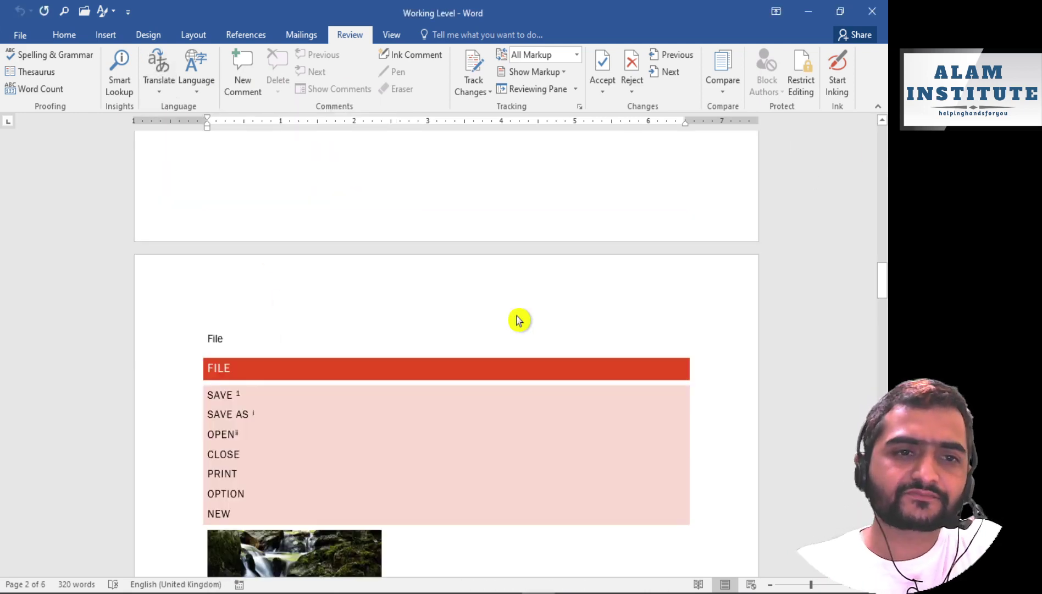
{"action": "scroll", "coordinate": [316, 192], "scroll_direction": "up", "scroll_amount": 10}
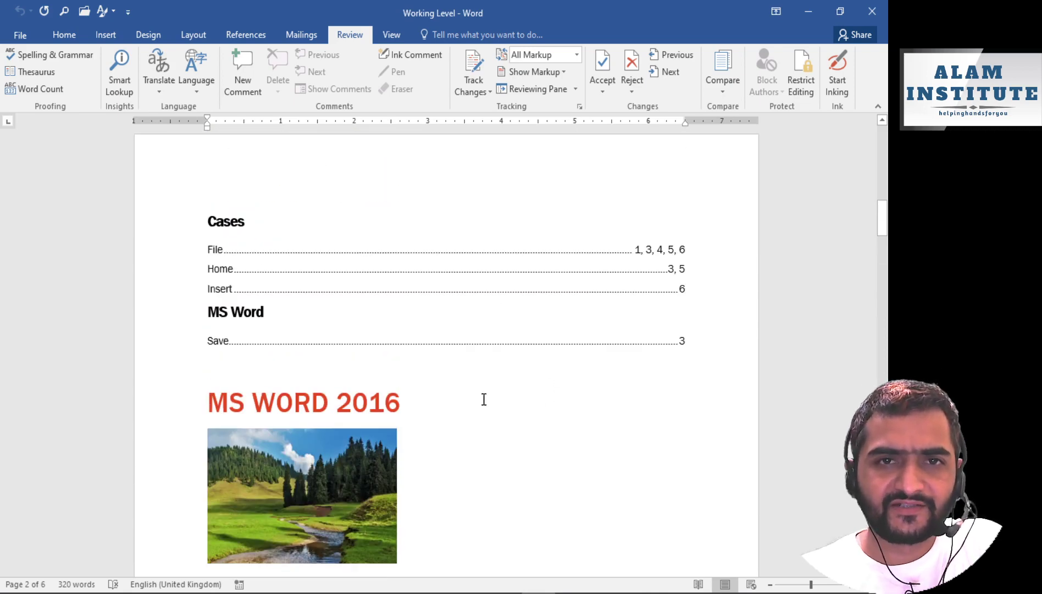
{"action": "scroll", "coordinate": [482, 399], "scroll_direction": "down", "scroll_amount": 10}
{"action": "left_click", "coordinate": [155, 67]}
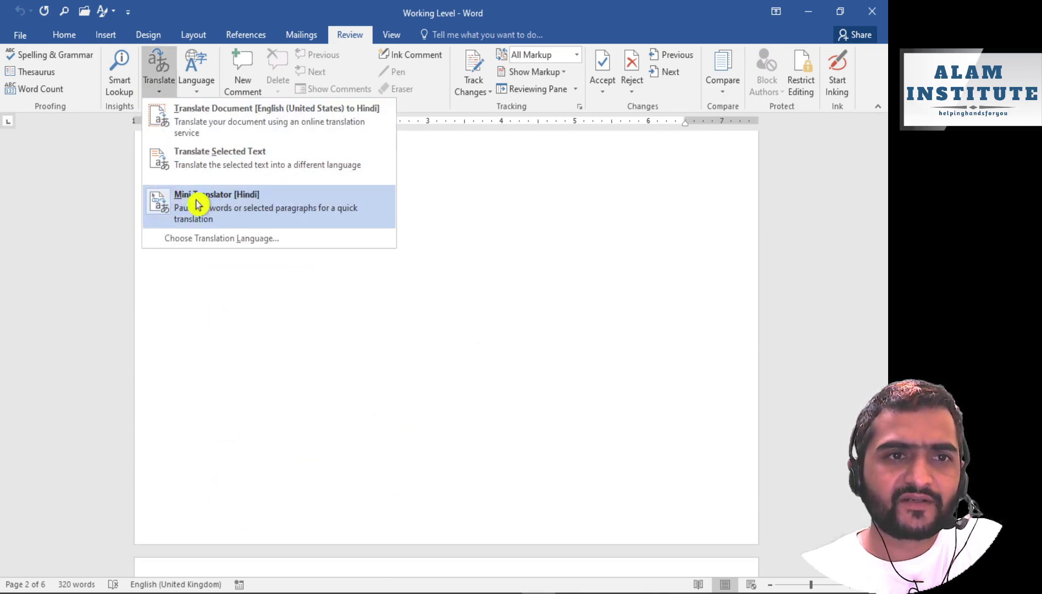
{"action": "left_click", "coordinate": [325, 285]}
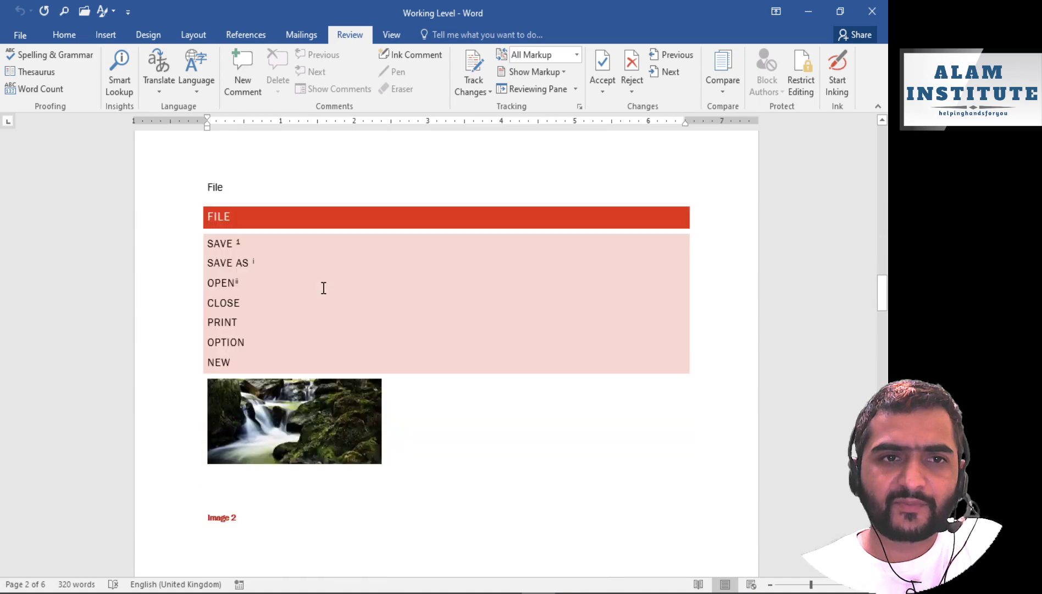
Translate only the first "Hello, how are you?" under the INSERT heading into Hindi and widen the Research pane.
{"action": "scroll", "coordinate": [323, 287], "scroll_direction": "down", "scroll_amount": 1}
{"action": "scroll", "coordinate": [323, 288], "scroll_direction": "down", "scroll_amount": 10}
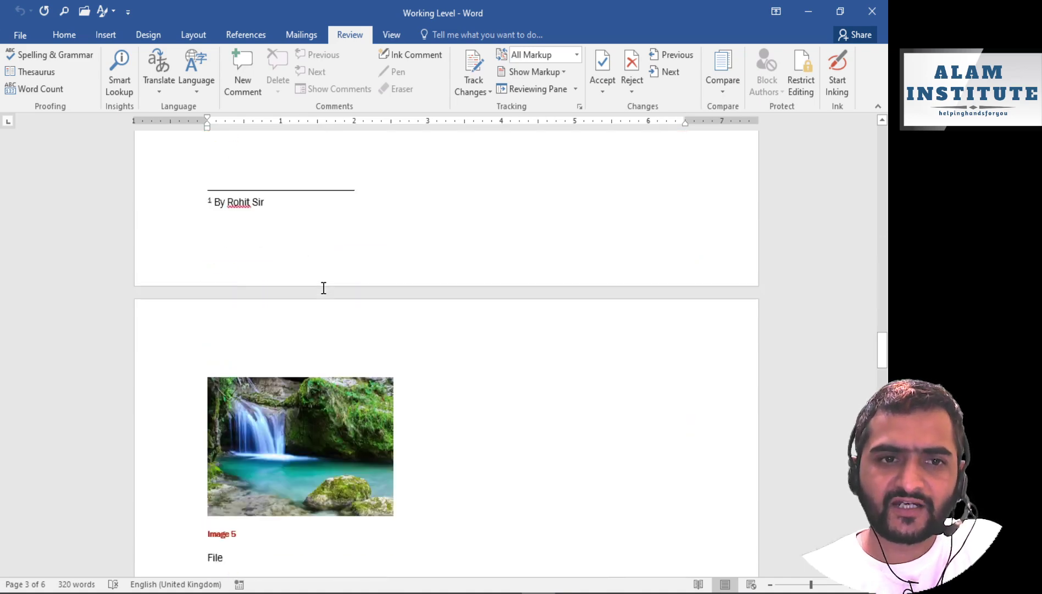
{"action": "scroll", "coordinate": [324, 287], "scroll_direction": "down", "scroll_amount": 12}
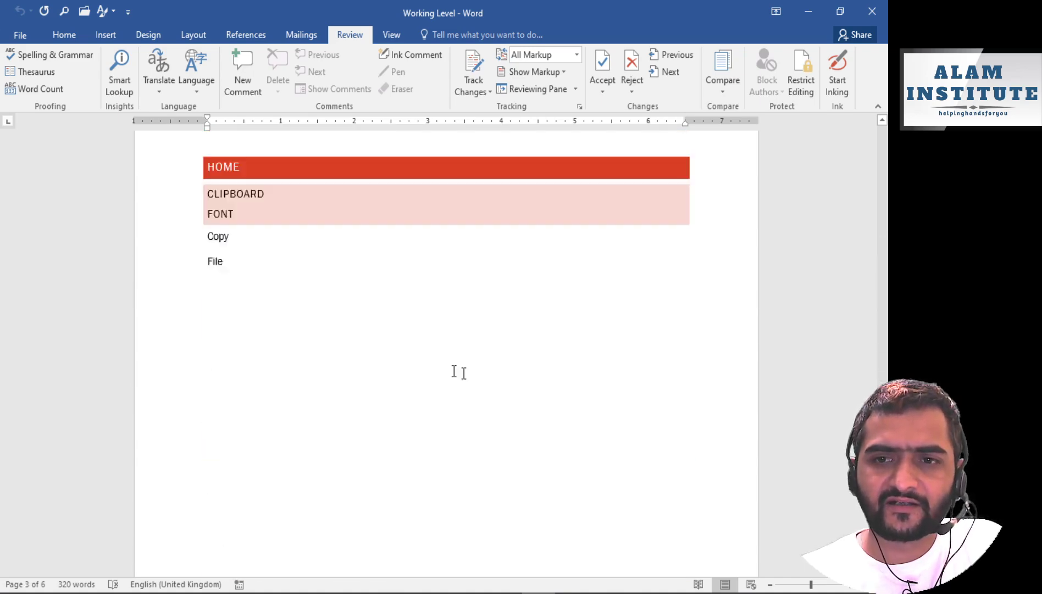
{"action": "scroll", "coordinate": [462, 356], "scroll_direction": "down", "scroll_amount": 10}
{"action": "scroll", "coordinate": [462, 356], "scroll_direction": "up", "scroll_amount": 3}
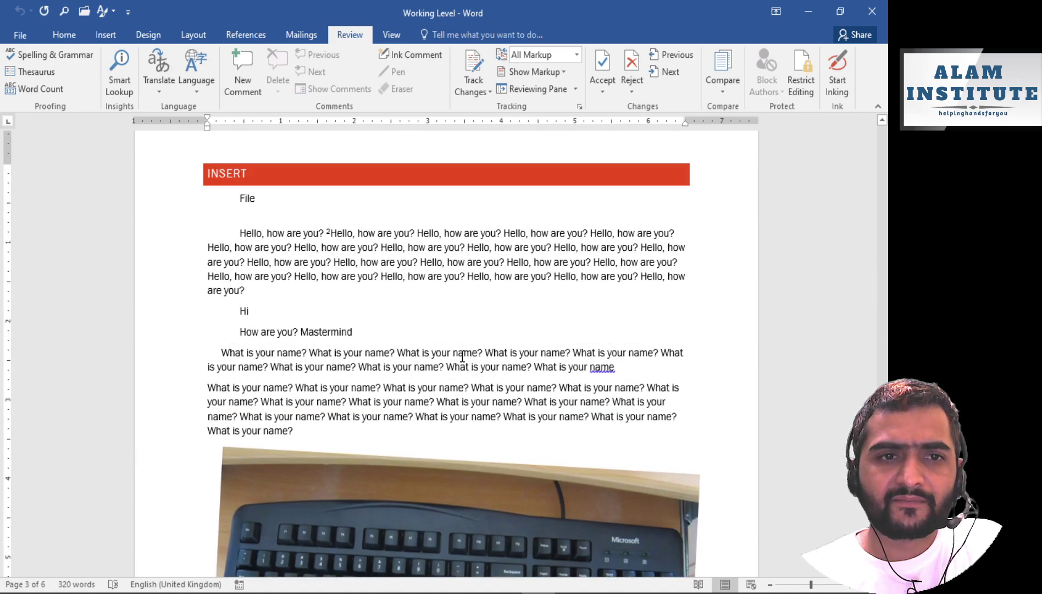
{"action": "left_click_drag", "start_coordinate": [240, 236], "coordinate": [327, 233]}
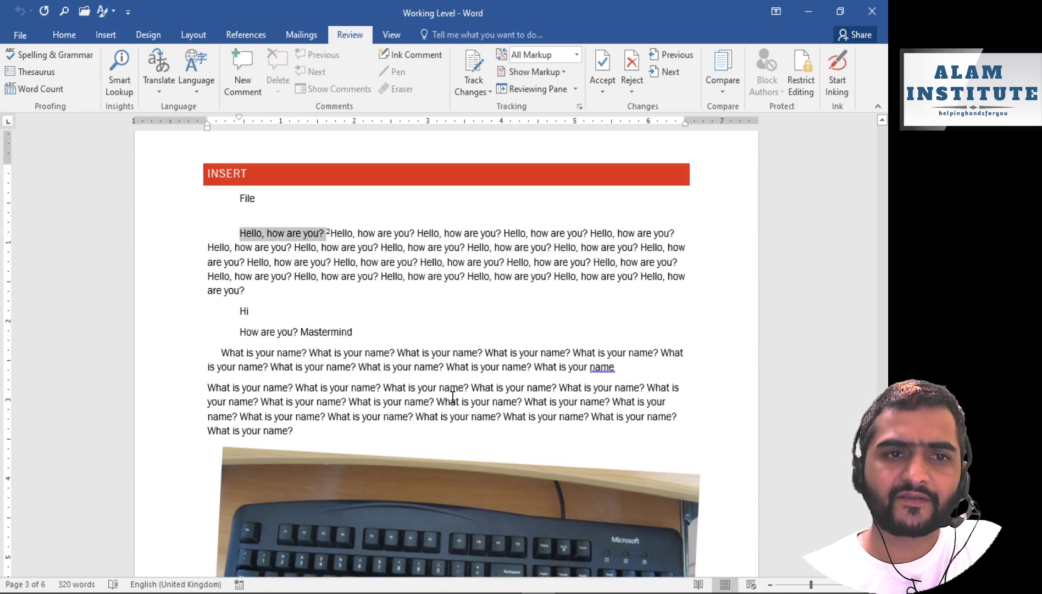
{"action": "left_click", "coordinate": [159, 87]}
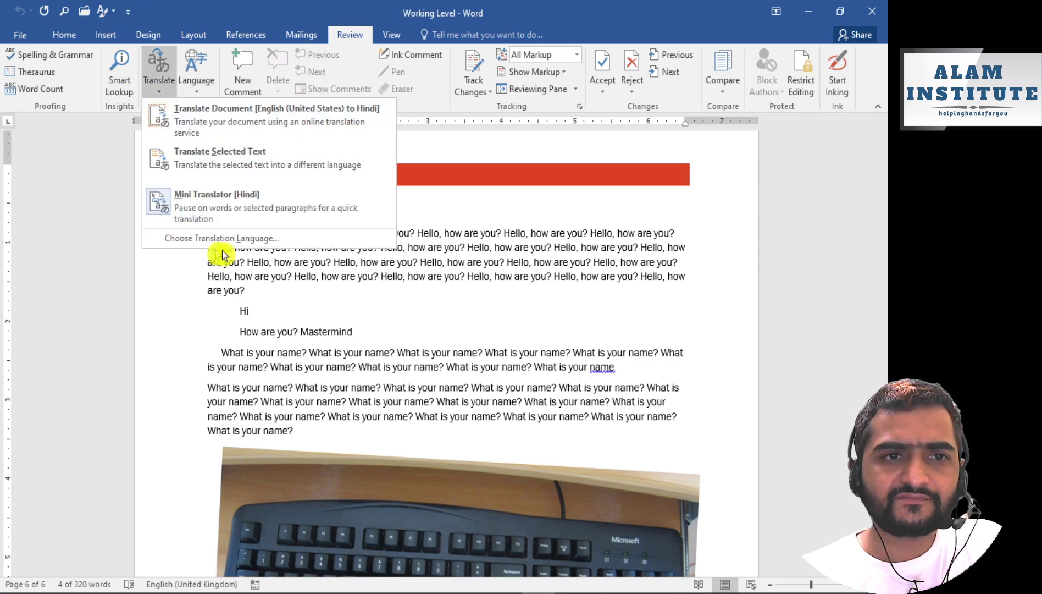
{"action": "left_click", "coordinate": [225, 161]}
{"action": "left_click", "coordinate": [600, 341]}
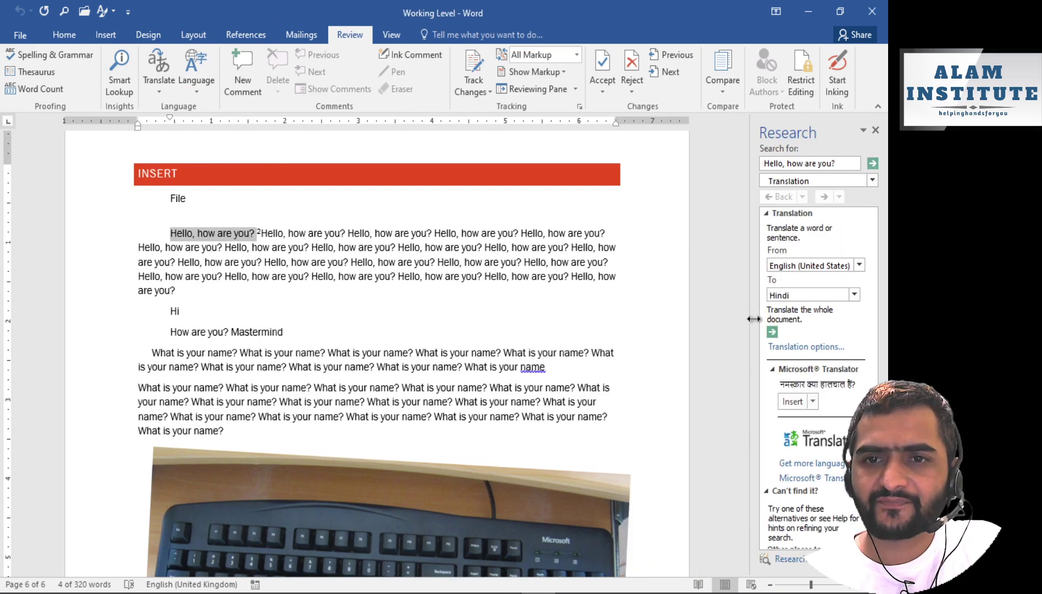
{"action": "left_click_drag", "start_coordinate": [750, 319], "coordinate": [642, 331]}
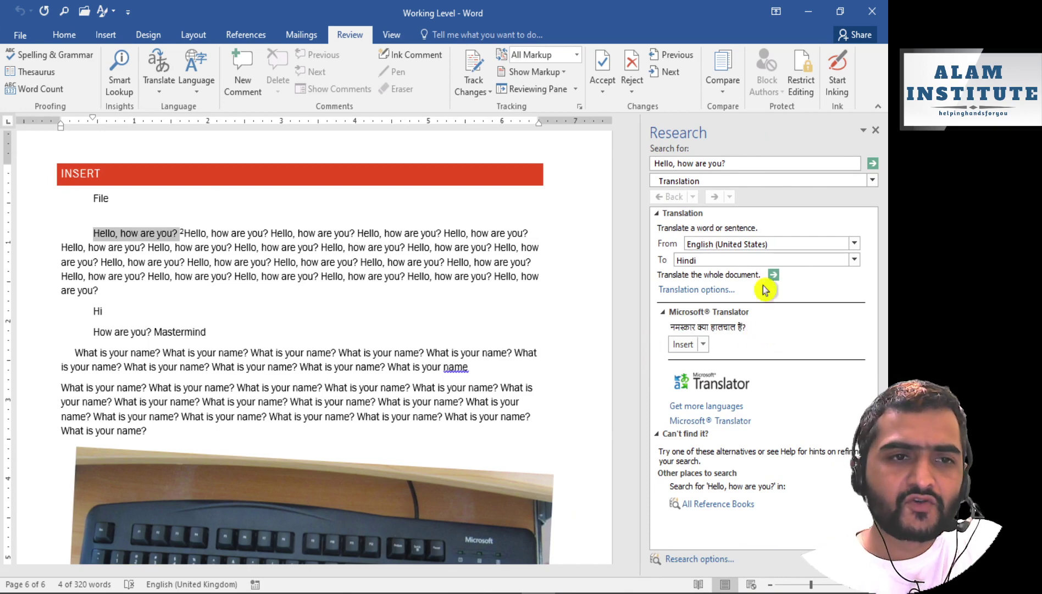
Replace the selected "Hello, how are you?" with its Hindi translation and undo the replacement.
{"action": "left_click", "coordinate": [702, 345]}
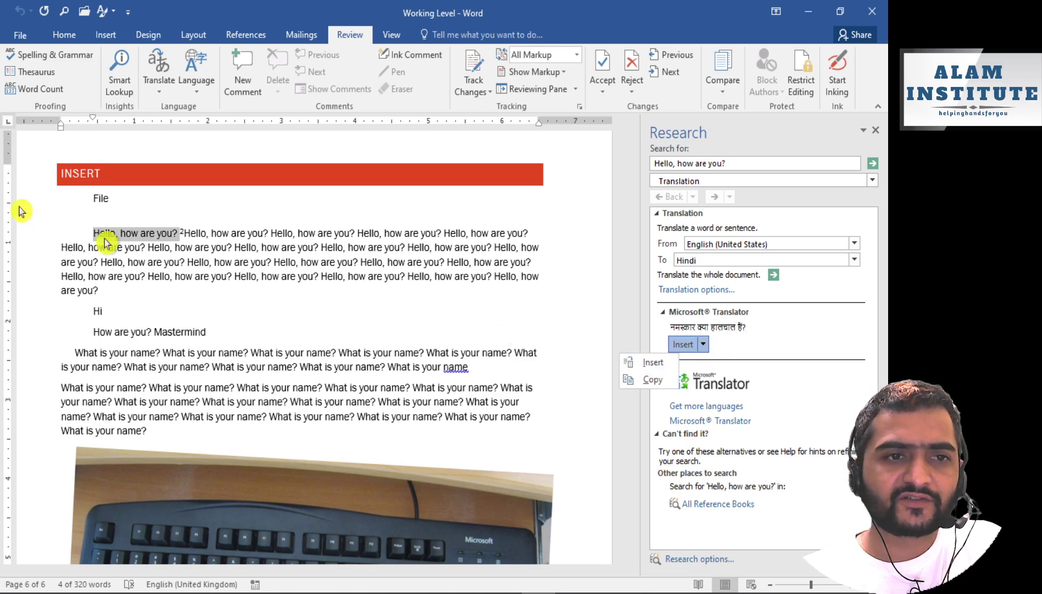
{"action": "left_click", "coordinate": [639, 364]}
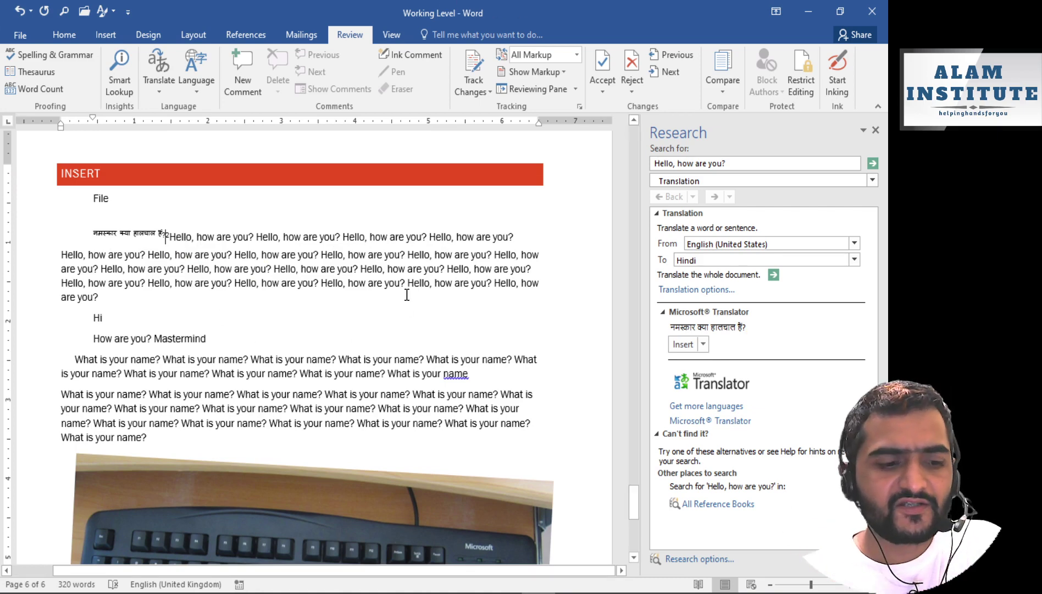
{"action": "key", "text": "ctrl+z"}
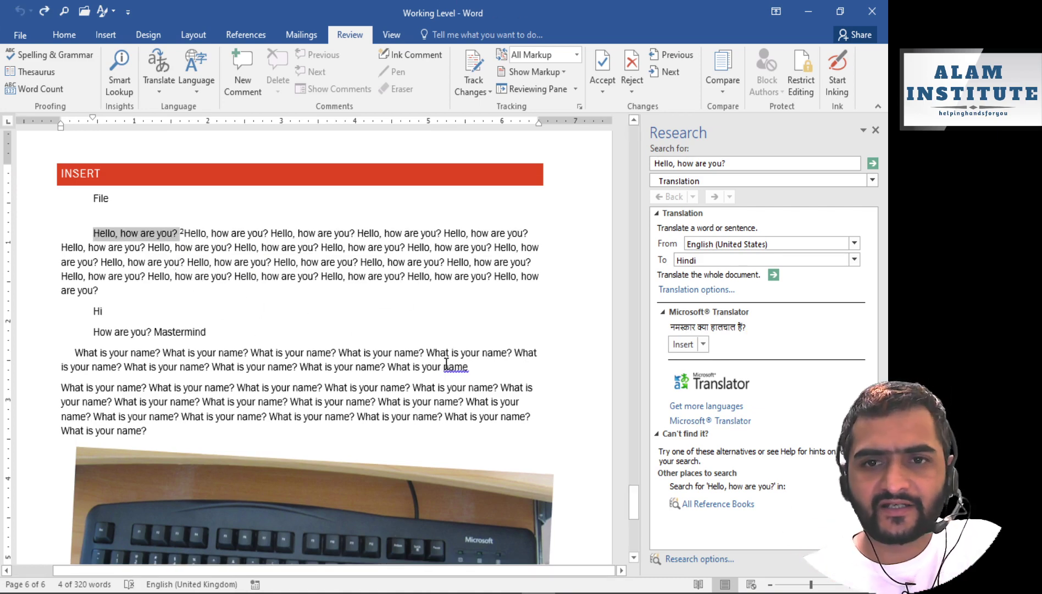
Copy the Hindi translation and paste it directly after the first "Hello, how are you?" in the paragraph.
{"action": "left_click", "coordinate": [702, 344]}
{"action": "left_click", "coordinate": [655, 383]}
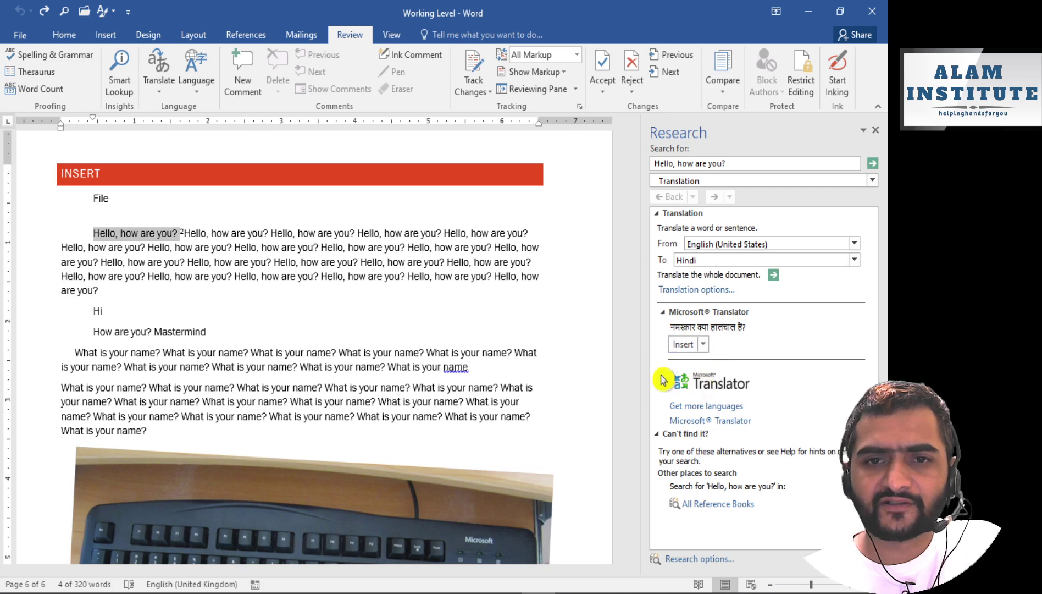
{"action": "left_click_drag", "start_coordinate": [168, 235], "coordinate": [186, 238]}
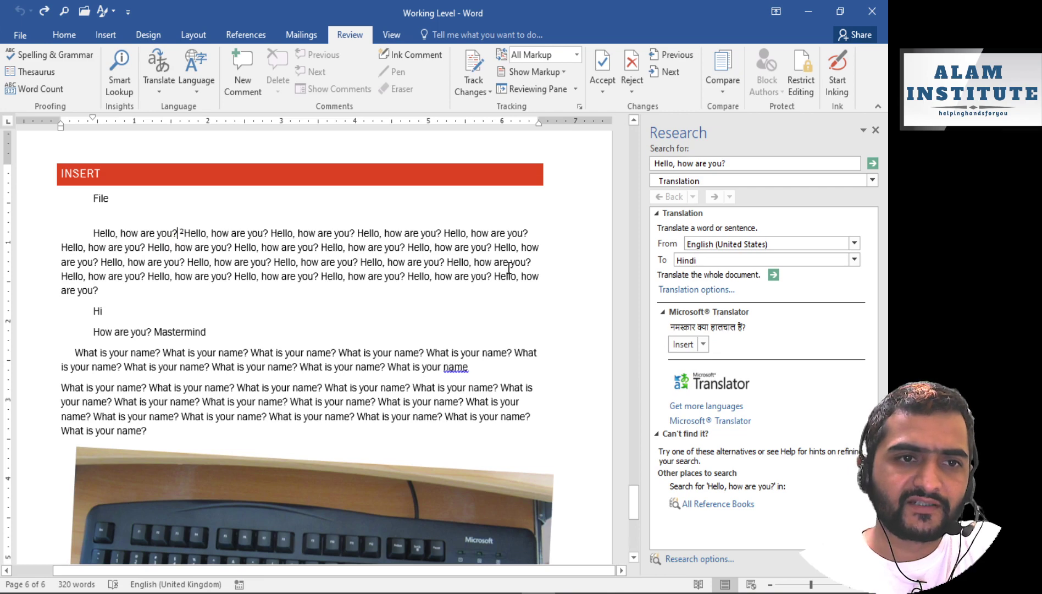
{"action": "key", "text": "ctrl+v"}
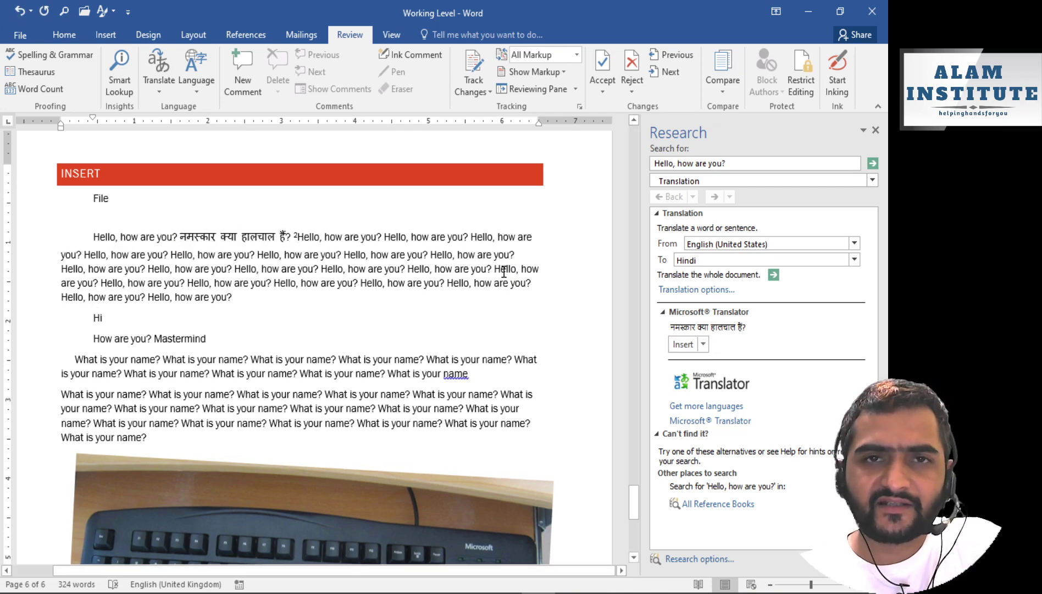
{"action": "mouse_move", "coordinate": [504, 272]}
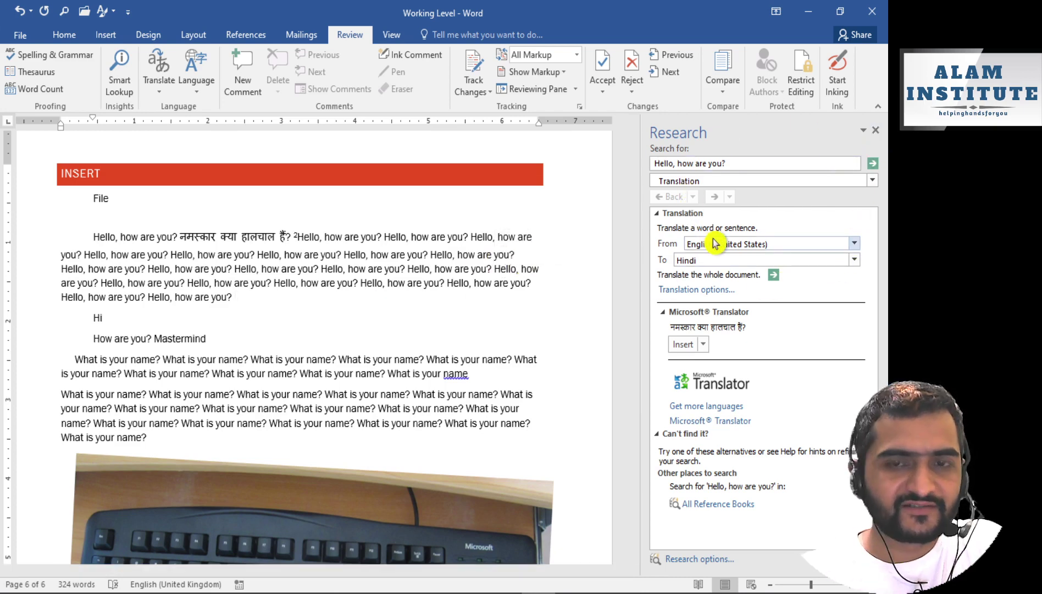
Translate the line "How are you? Mastermind" from English (United States) into Hindi with the Research pane.
{"action": "scroll", "coordinate": [410, 276], "scroll_direction": "down", "scroll_amount": 1}
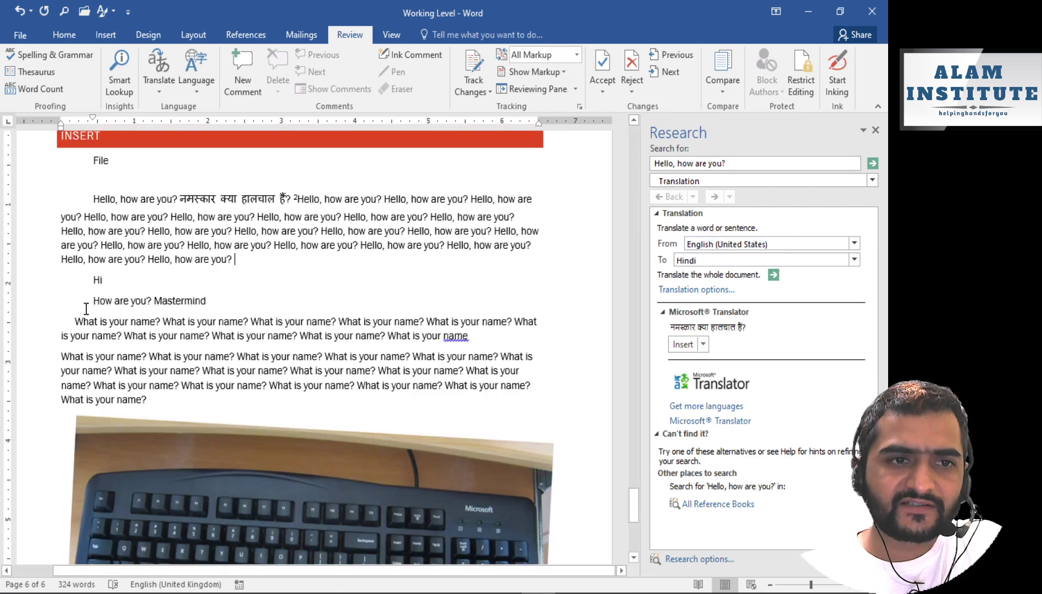
{"action": "left_click_drag", "start_coordinate": [86, 301], "coordinate": [228, 300]}
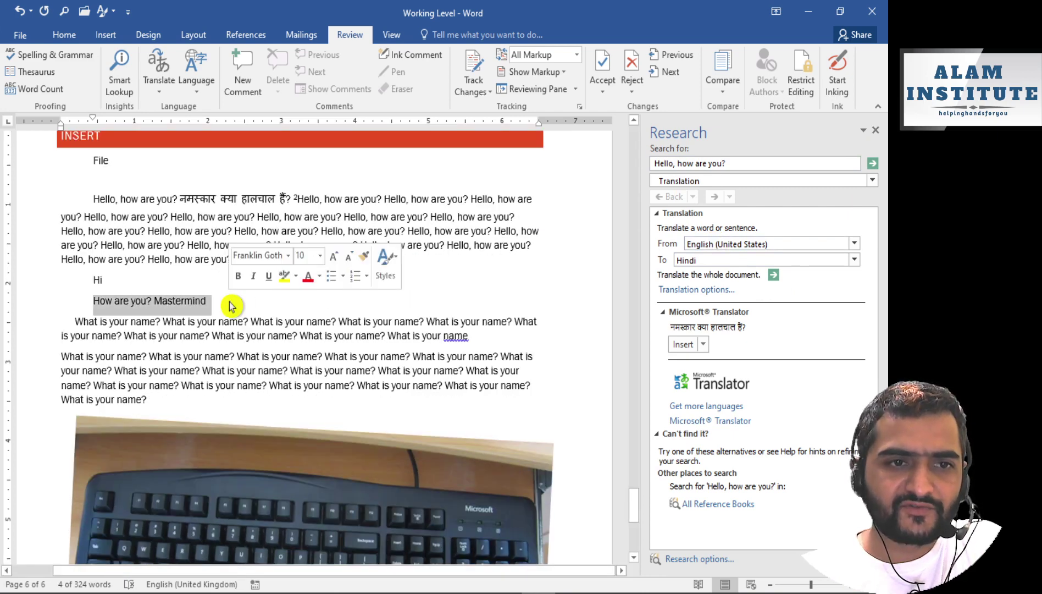
{"action": "left_click", "coordinate": [740, 163]}
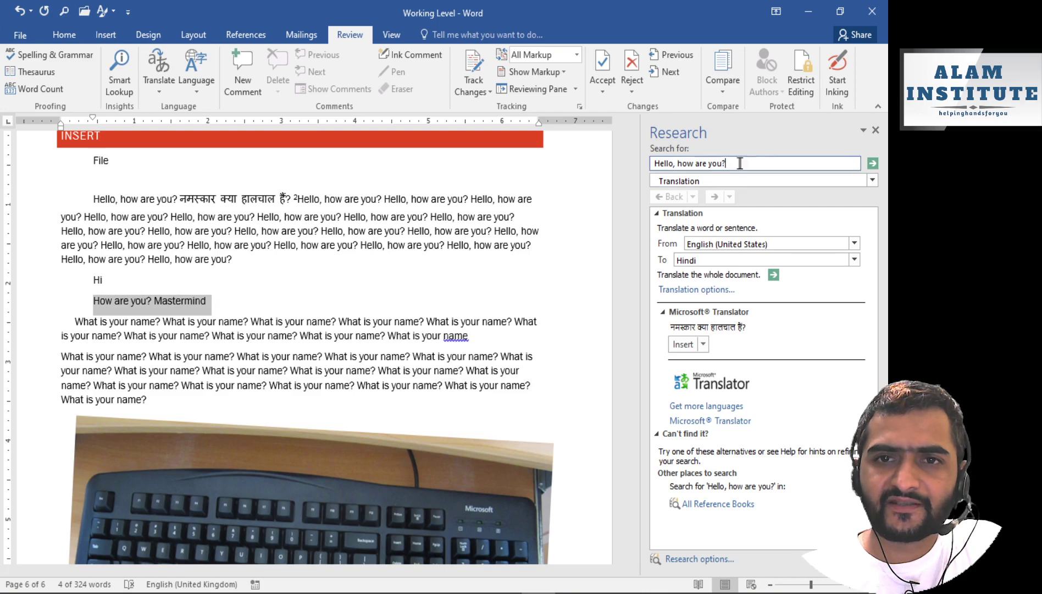
{"action": "left_click_drag", "start_coordinate": [729, 163], "coordinate": [619, 157]}
{"action": "key", "text": "ctrl+v"}
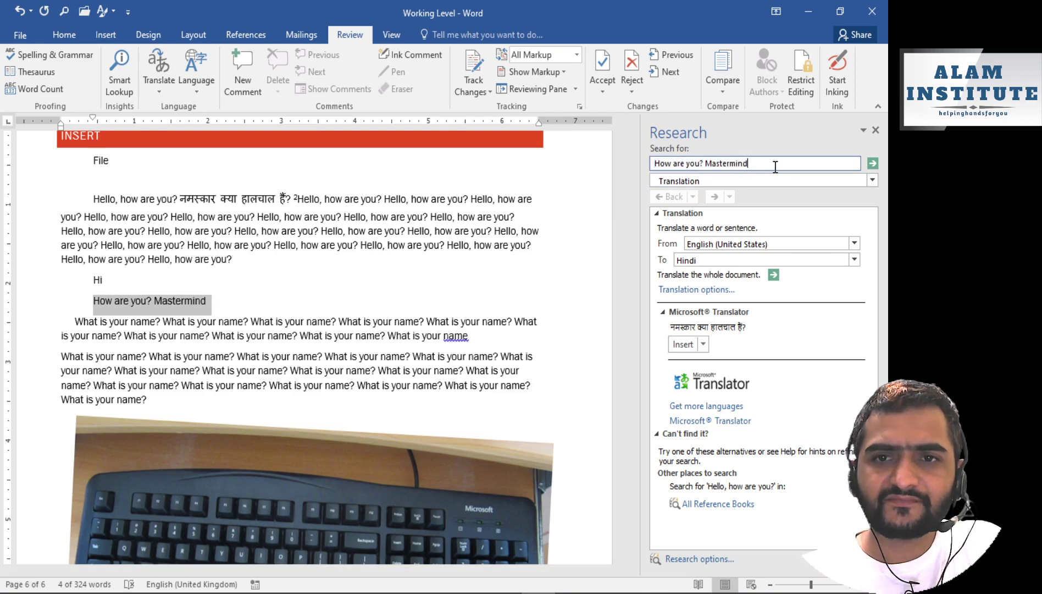
{"action": "left_click", "coordinate": [873, 163]}
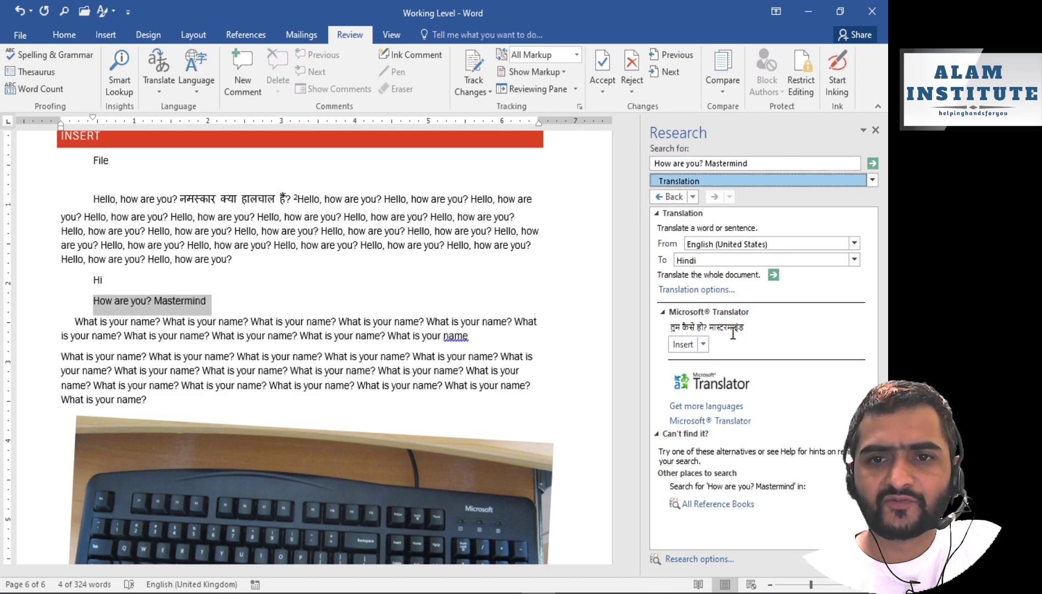
Copy the Hindi translation, paste it directly after "How are you? Mastermind", and close the Research pane.
{"action": "left_click", "coordinate": [703, 345]}
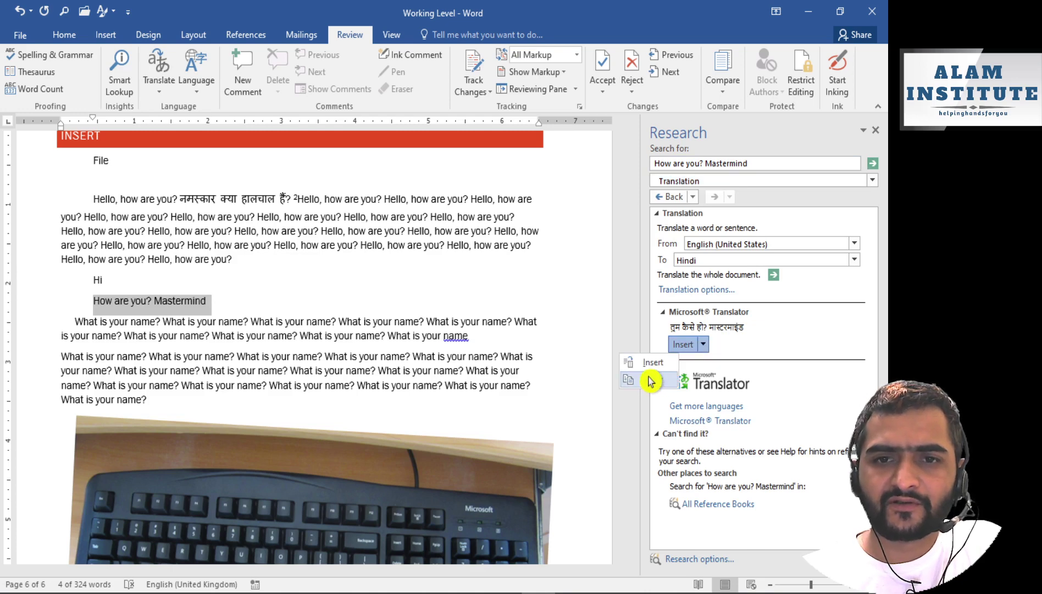
{"action": "left_click", "coordinate": [654, 378]}
{"action": "left_click", "coordinate": [266, 301]}
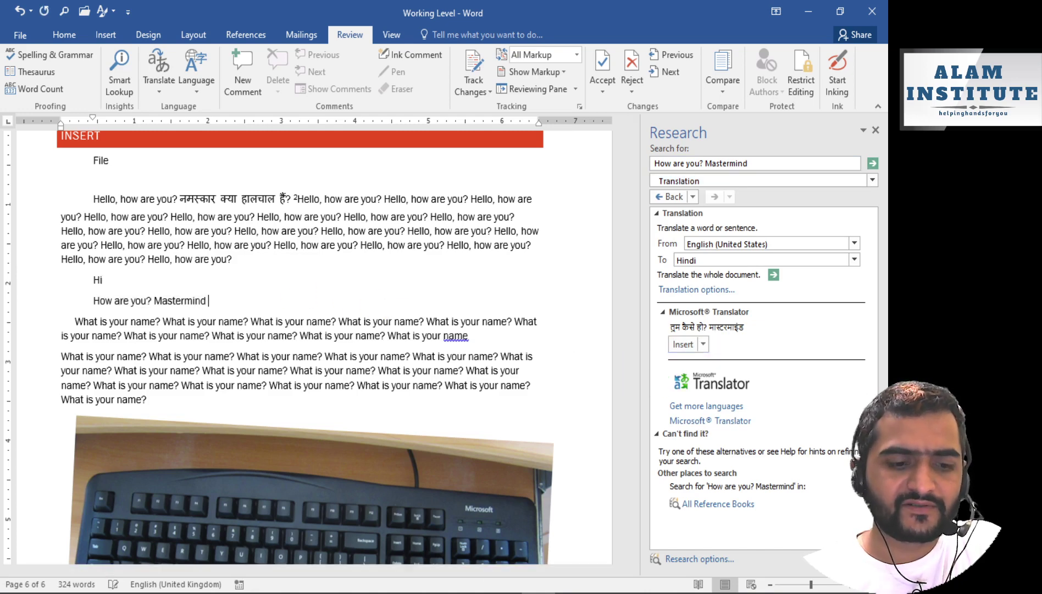
{"action": "key", "text": "ctrl+v"}
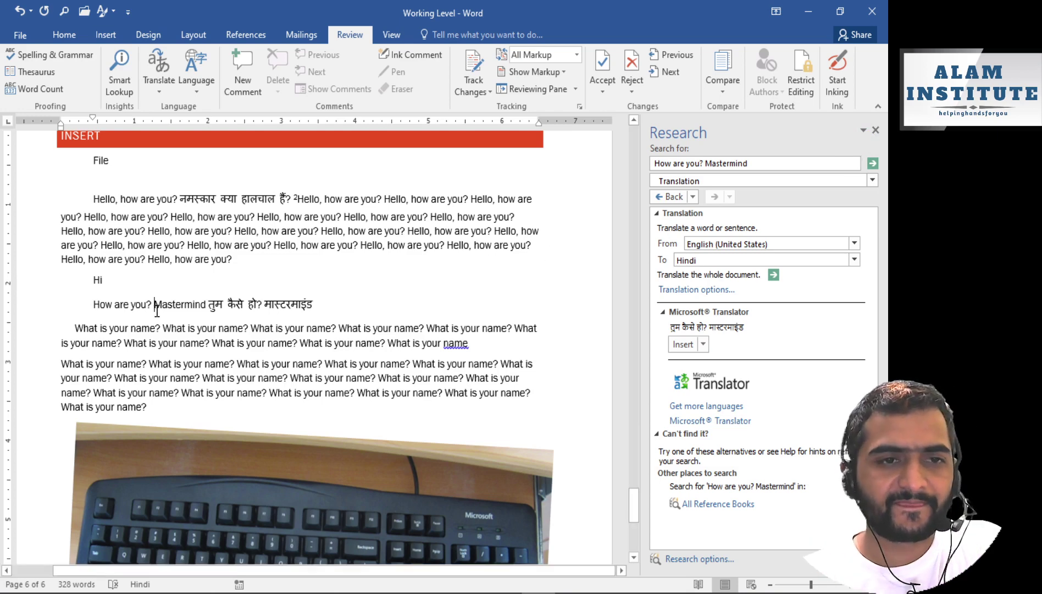
{"action": "left_click", "coordinate": [876, 130]}
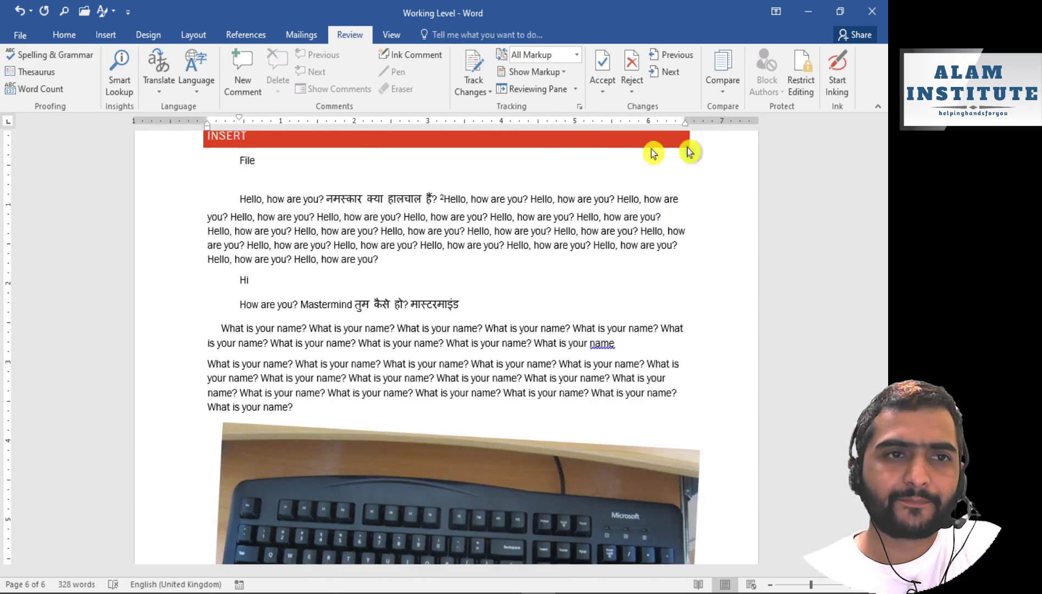
Check the translation language options and accept English (United States) to Hindi for the document and Hindi for the Mini Translator.
{"action": "left_click", "coordinate": [159, 83]}
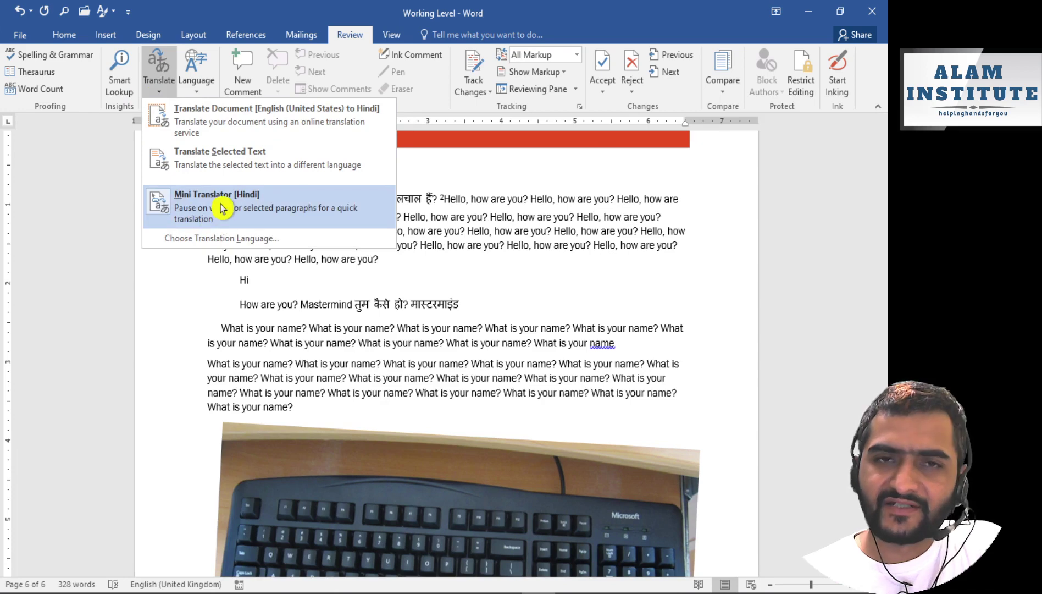
{"action": "left_click", "coordinate": [248, 238]}
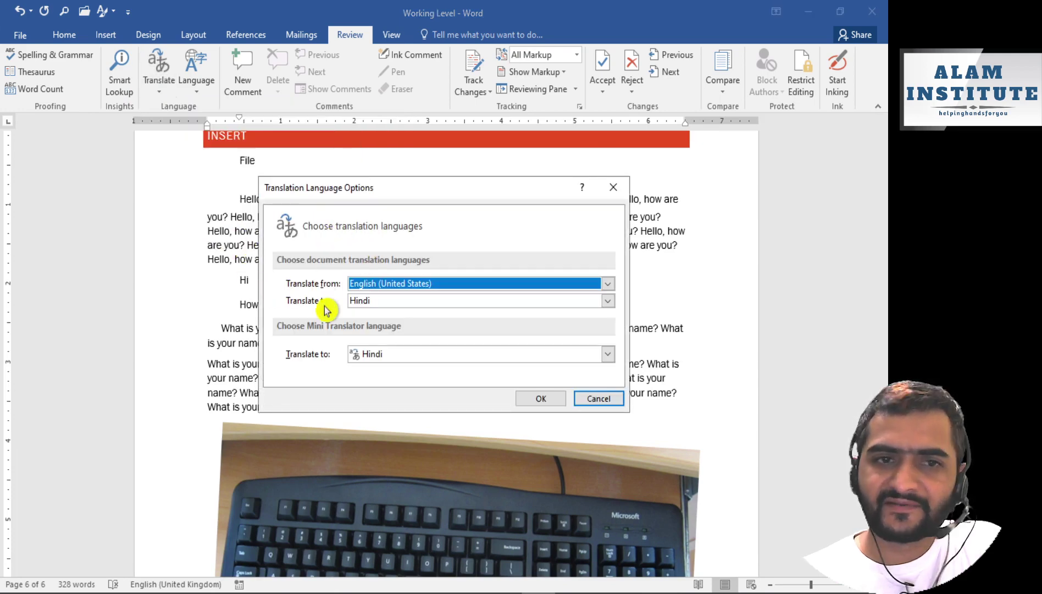
{"action": "left_click_drag", "start_coordinate": [368, 188], "coordinate": [334, 157]}
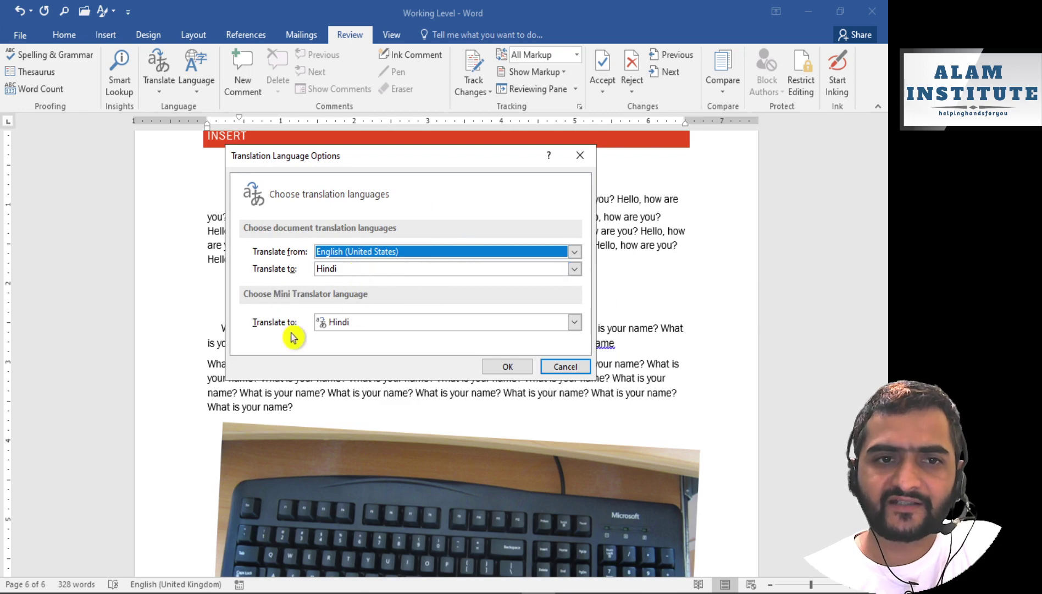
{"action": "left_click", "coordinate": [506, 366]}
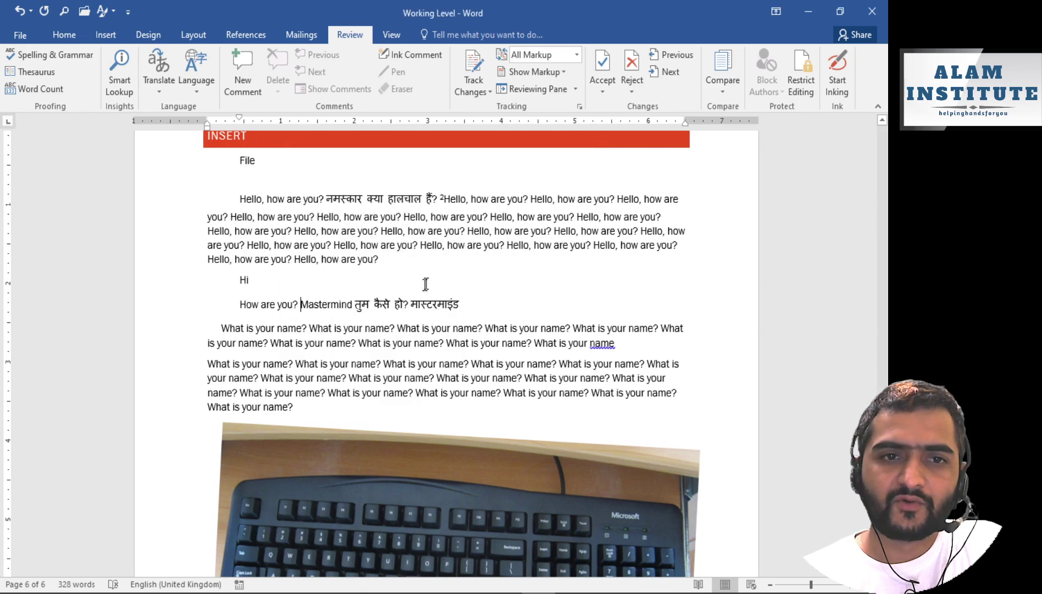
Use the Hindi Mini Translator to view pop-up translations of single words such as "Mastermind", "Hello" and "name" in the document.
{"action": "left_click", "coordinate": [159, 74]}
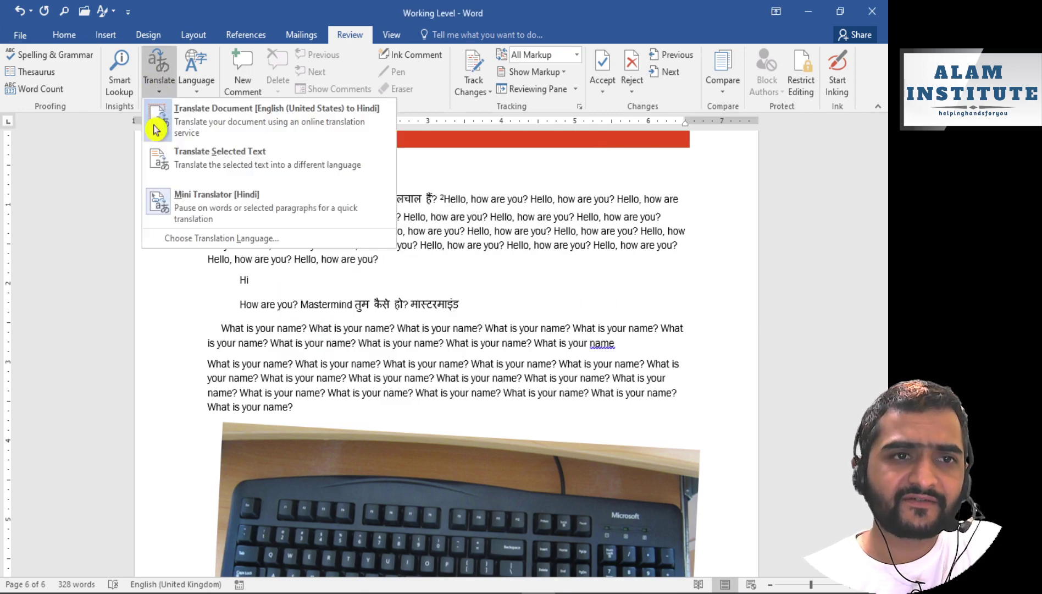
{"action": "left_click", "coordinate": [247, 210]}
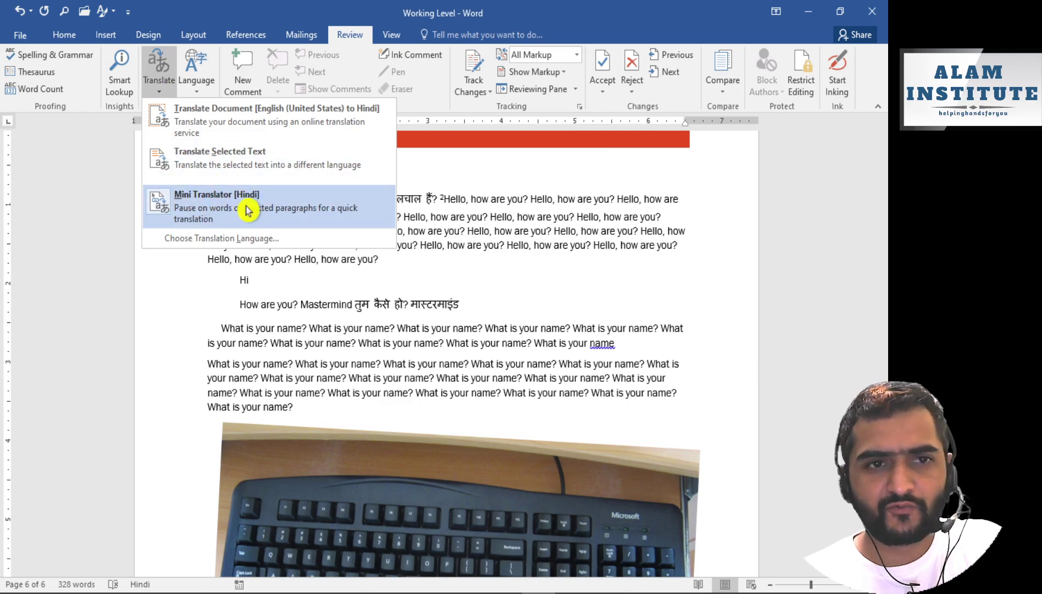
{"action": "left_click", "coordinate": [491, 300]}
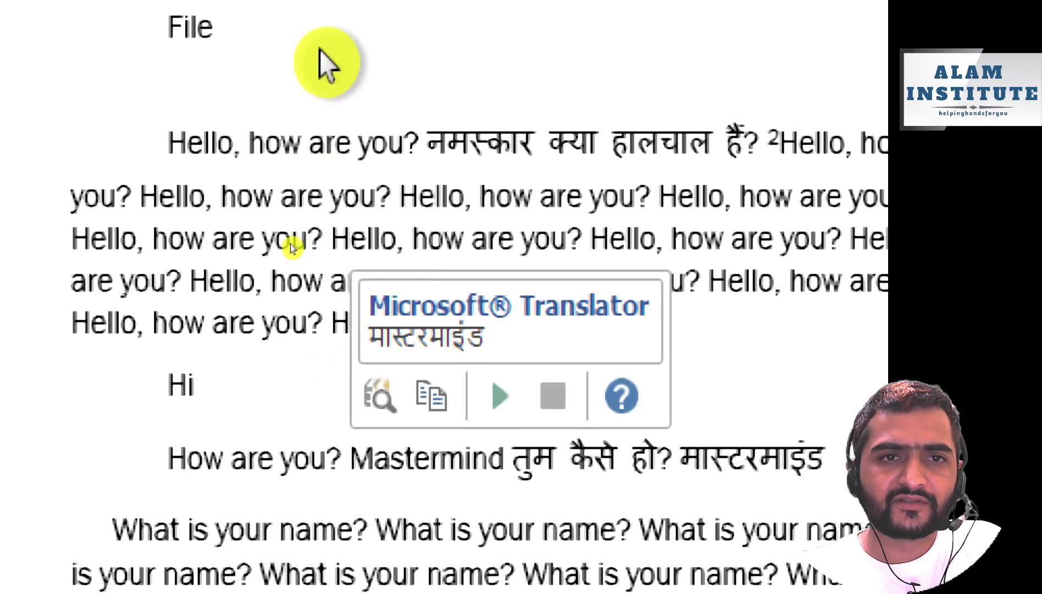
{"action": "mouse_move", "coordinate": [273, 145]}
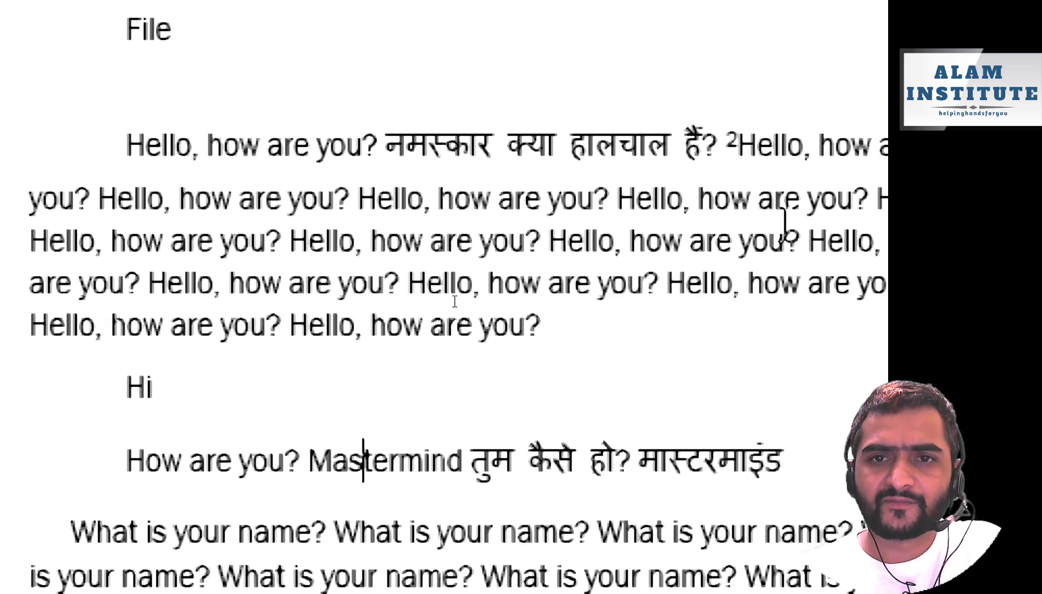
{"action": "mouse_move", "coordinate": [680, 196]}
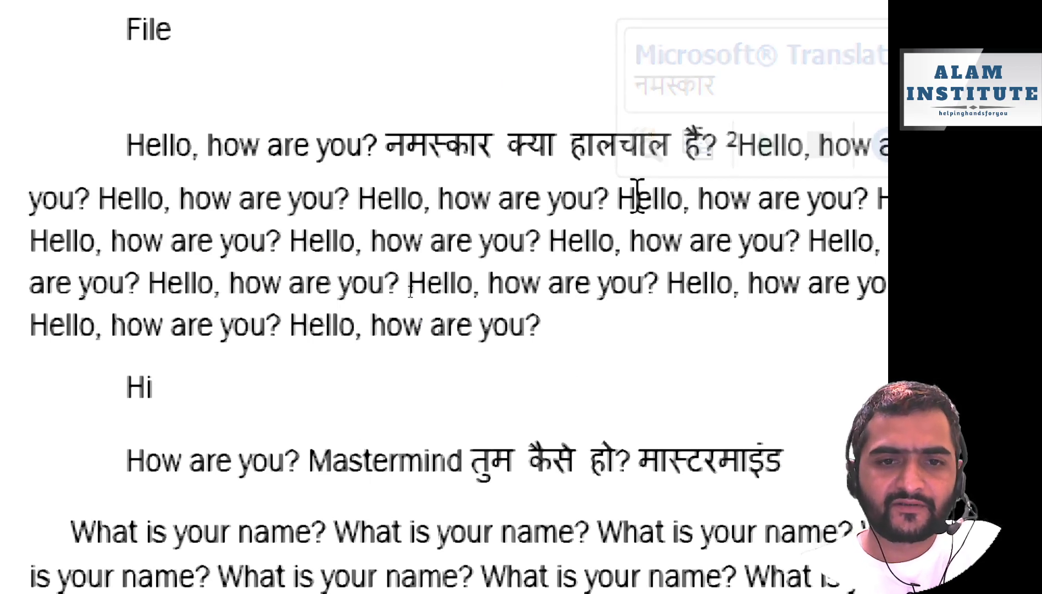
{"action": "scroll", "coordinate": [635, 195], "scroll_direction": "down", "scroll_amount": 3}
{"action": "mouse_move", "coordinate": [525, 299]}
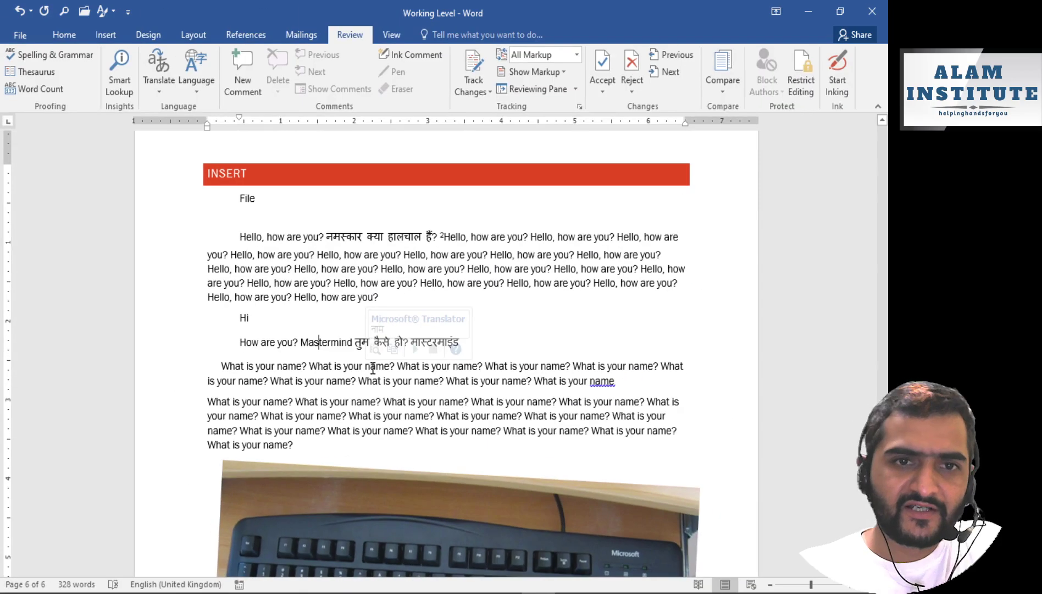
{"action": "left_click", "coordinate": [521, 312]}
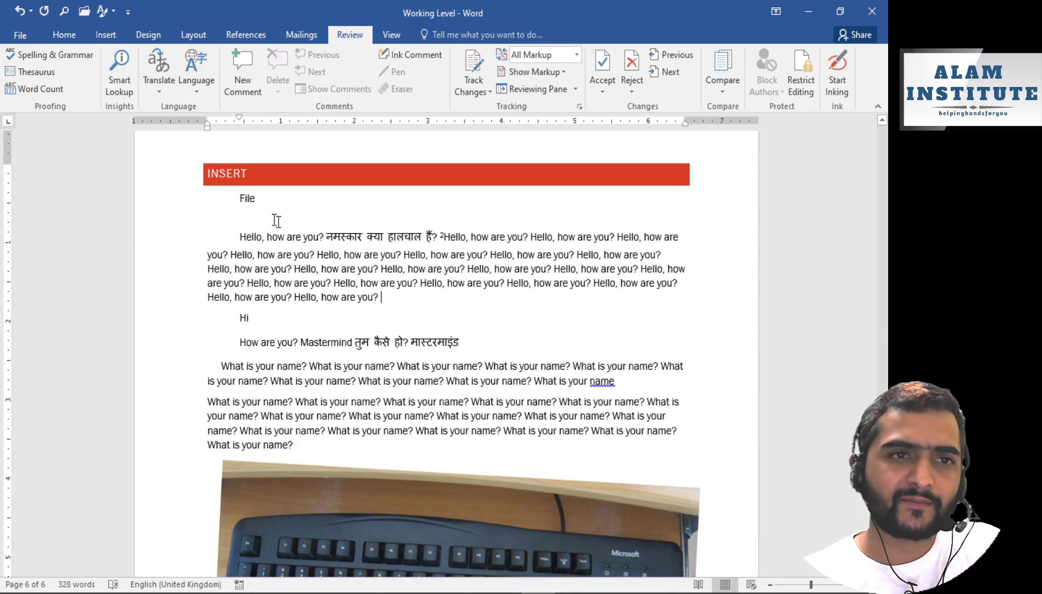
Review the document and Mini Translator languages once more, accept them, and return to the end of the "Hello, how are you?" paragraph.
{"action": "left_click", "coordinate": [167, 95]}
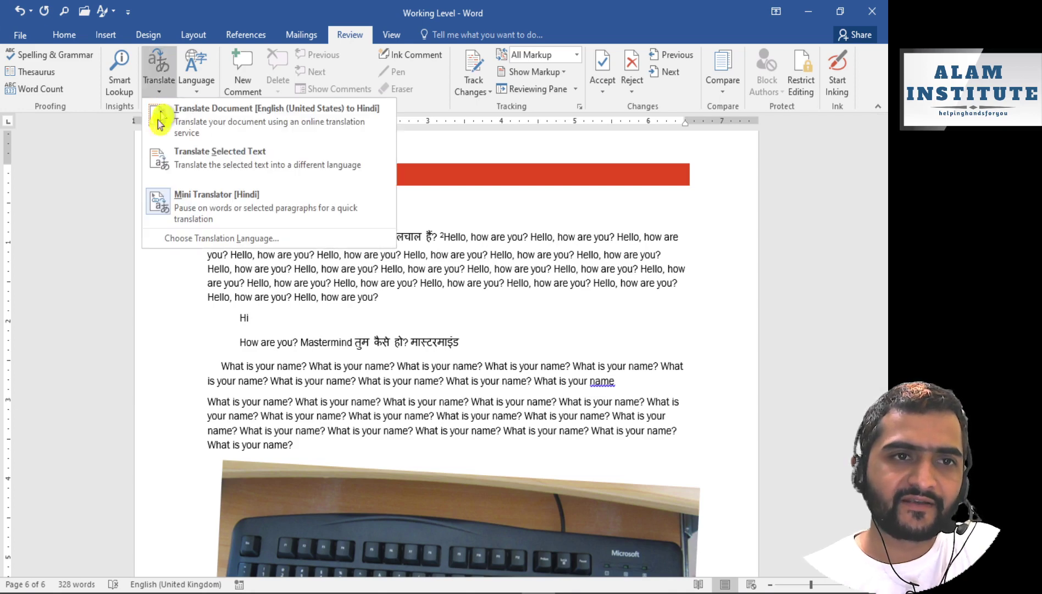
{"action": "left_click", "coordinate": [250, 238]}
{"action": "left_click_drag", "start_coordinate": [389, 201], "coordinate": [368, 102]}
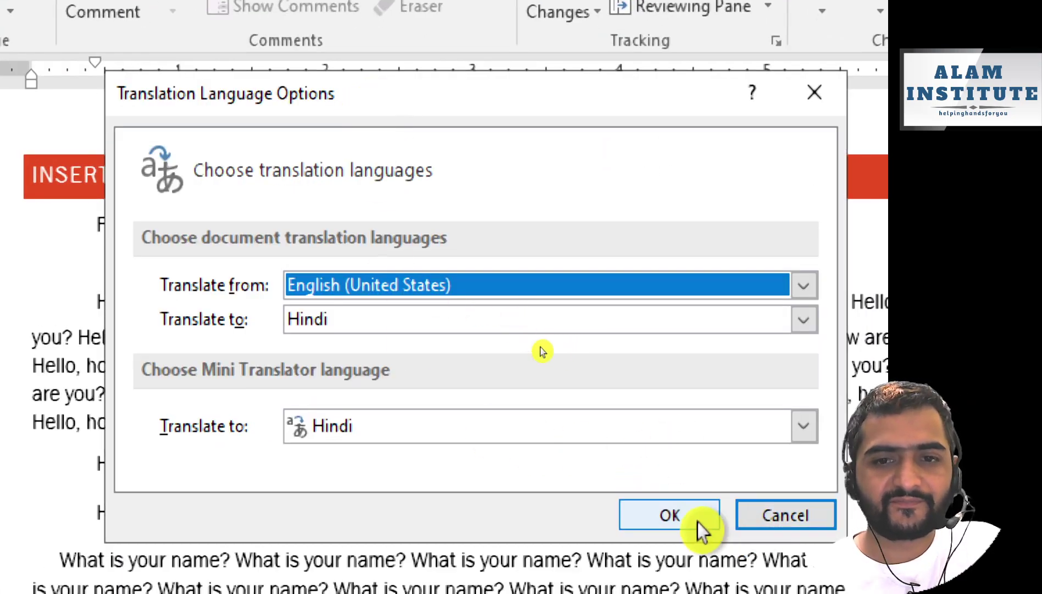
{"action": "left_click", "coordinate": [676, 518]}
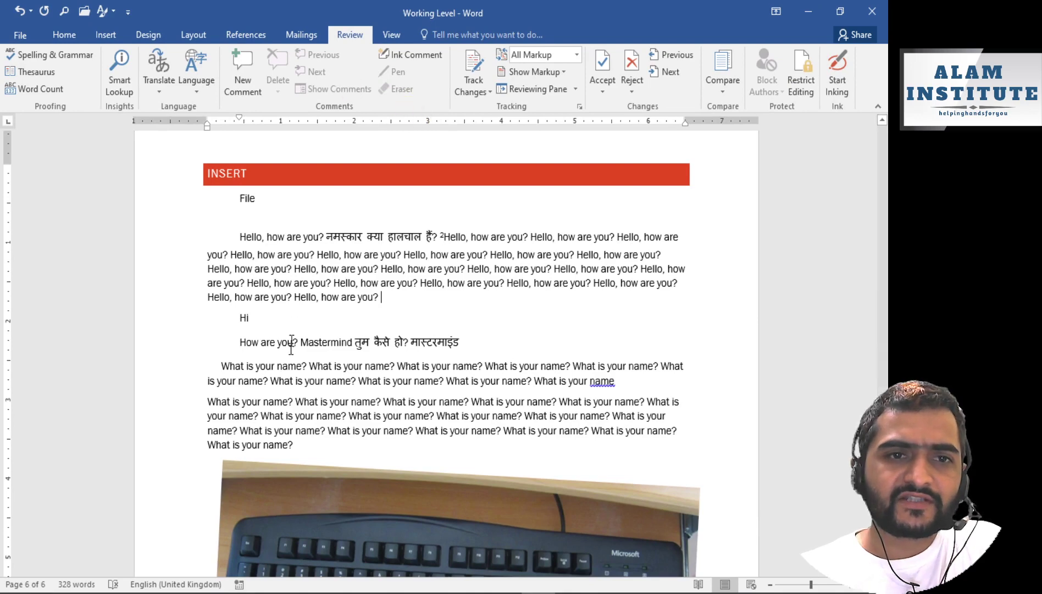
{"action": "left_click", "coordinate": [389, 298]}
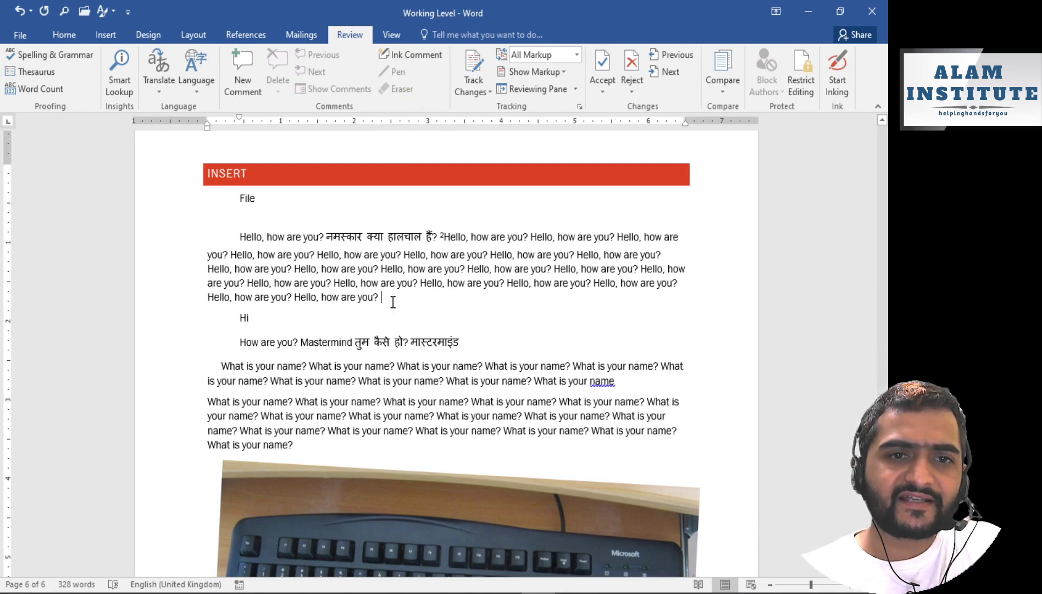
Examine the editing language entries for English (United Kingdom), English (India) and Hindi in the Office language preferences, and accept the settings.
{"action": "left_click", "coordinate": [196, 94]}
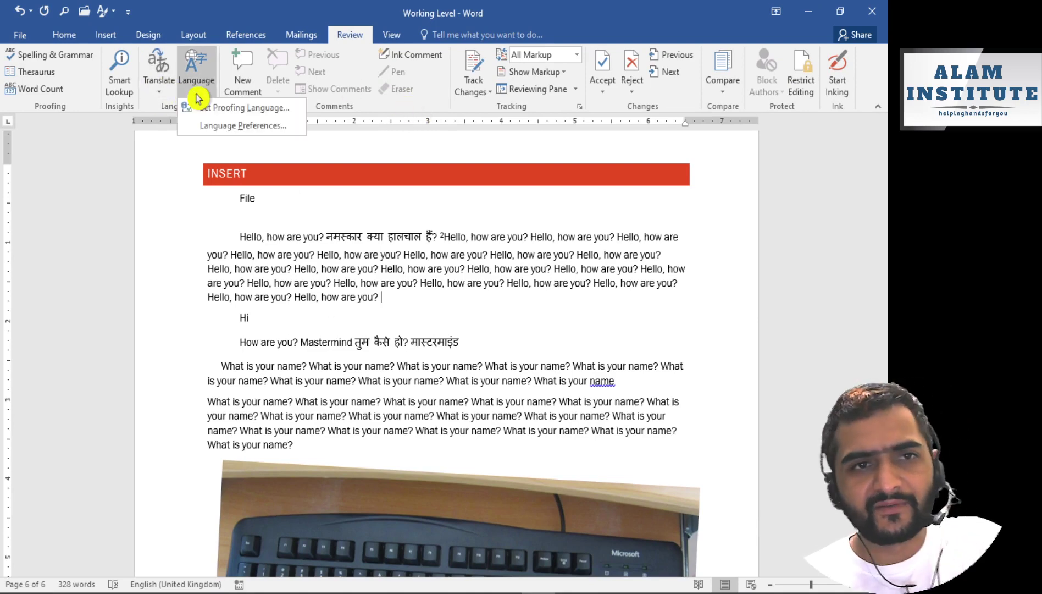
{"action": "left_click", "coordinate": [220, 129]}
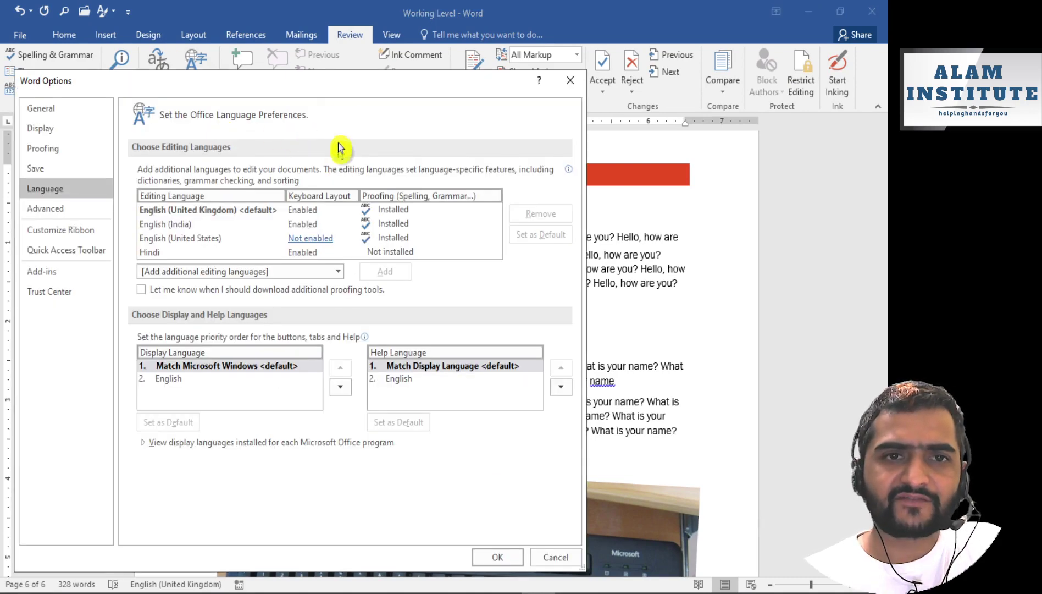
{"action": "left_click_drag", "start_coordinate": [345, 85], "coordinate": [387, 68]}
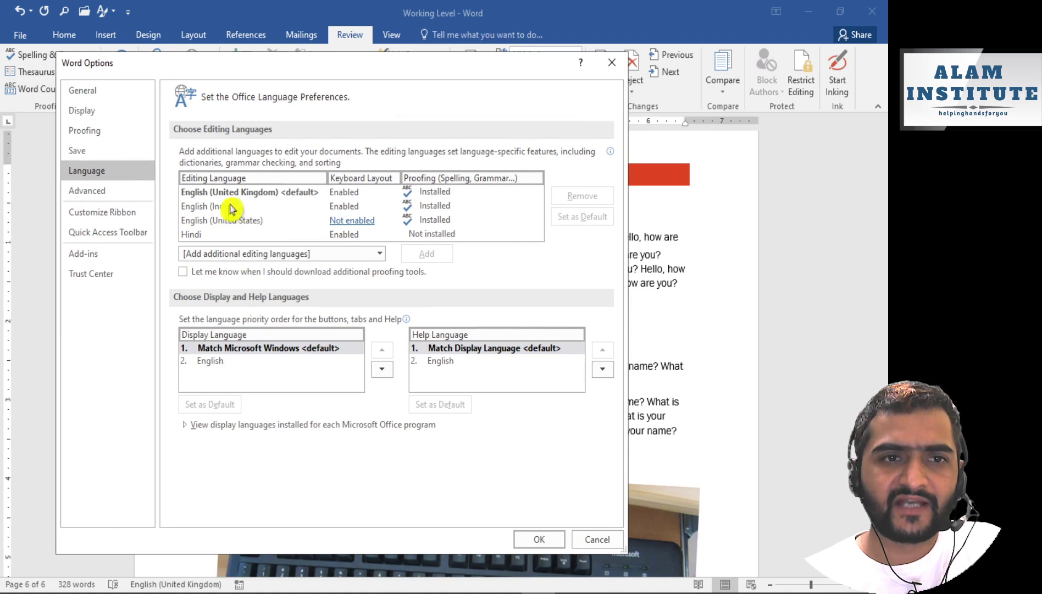
{"action": "left_click", "coordinate": [278, 197]}
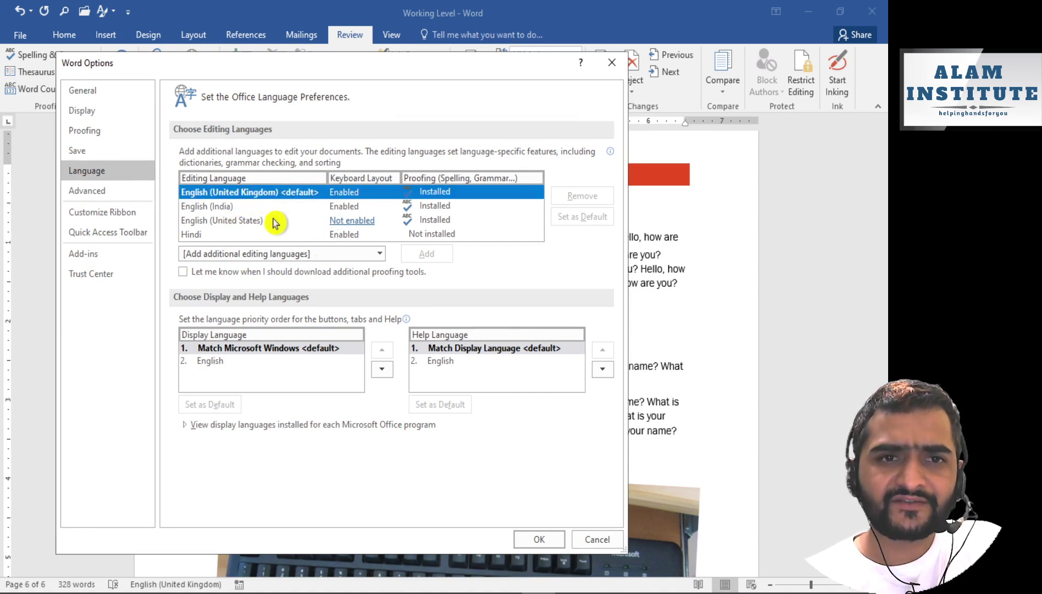
{"action": "left_click", "coordinate": [245, 236]}
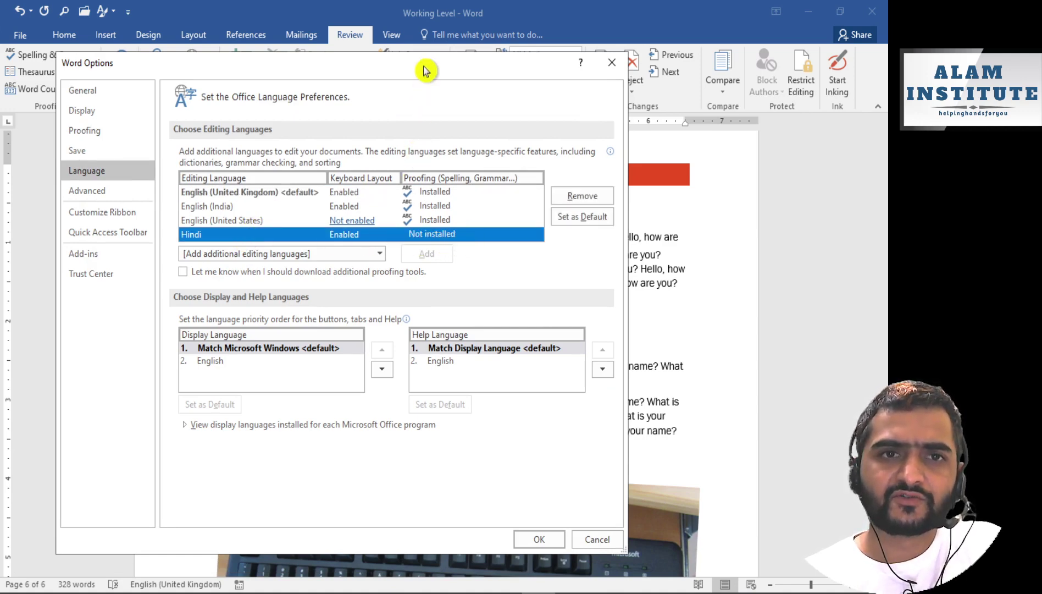
{"action": "left_click_drag", "start_coordinate": [425, 69], "coordinate": [456, 62]}
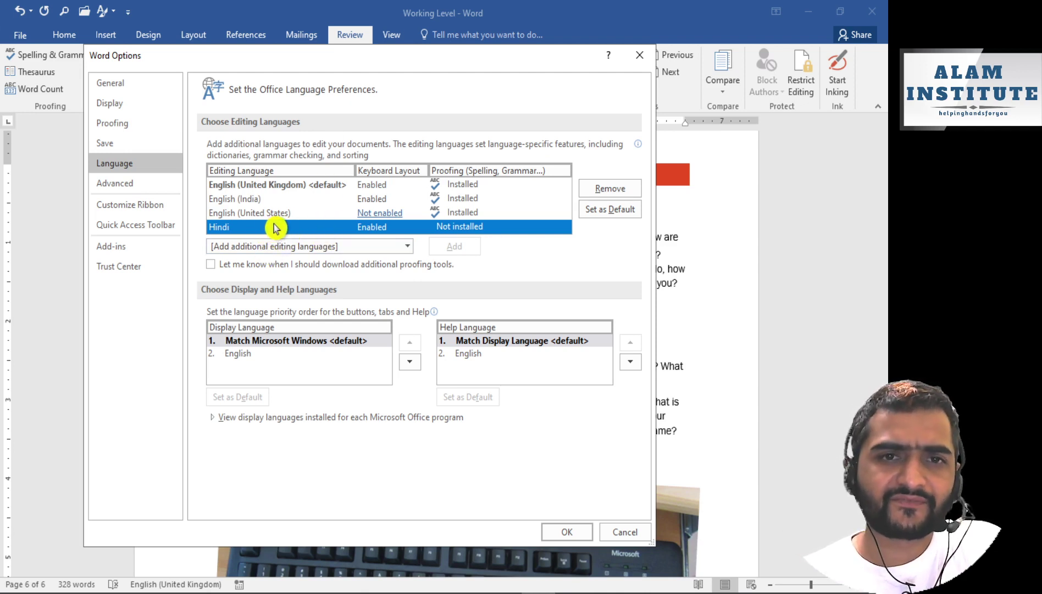
{"action": "left_click", "coordinate": [270, 186]}
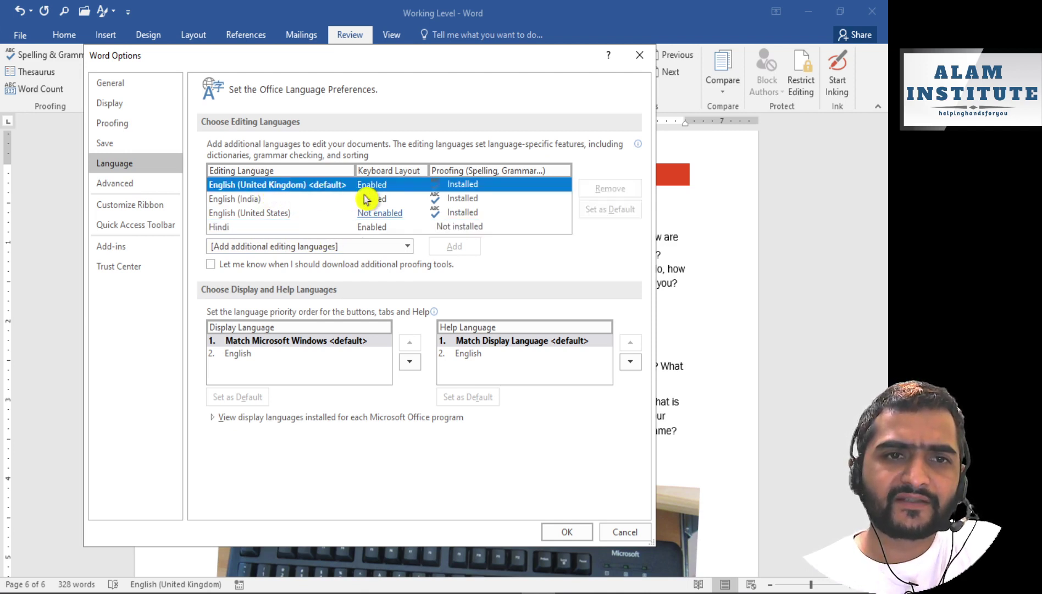
{"action": "left_click", "coordinate": [269, 201]}
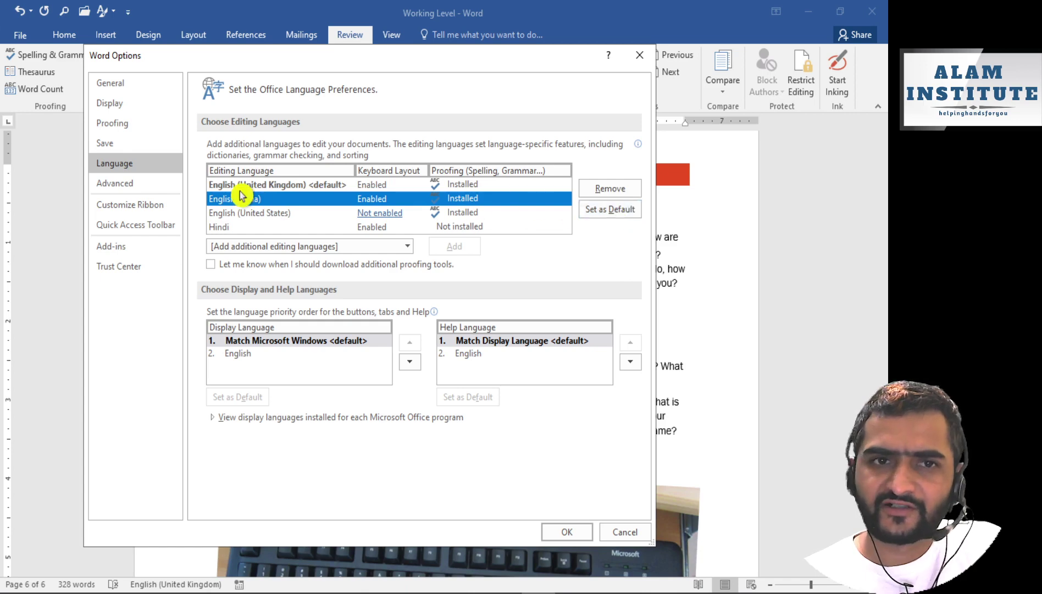
{"action": "left_click", "coordinate": [287, 187]}
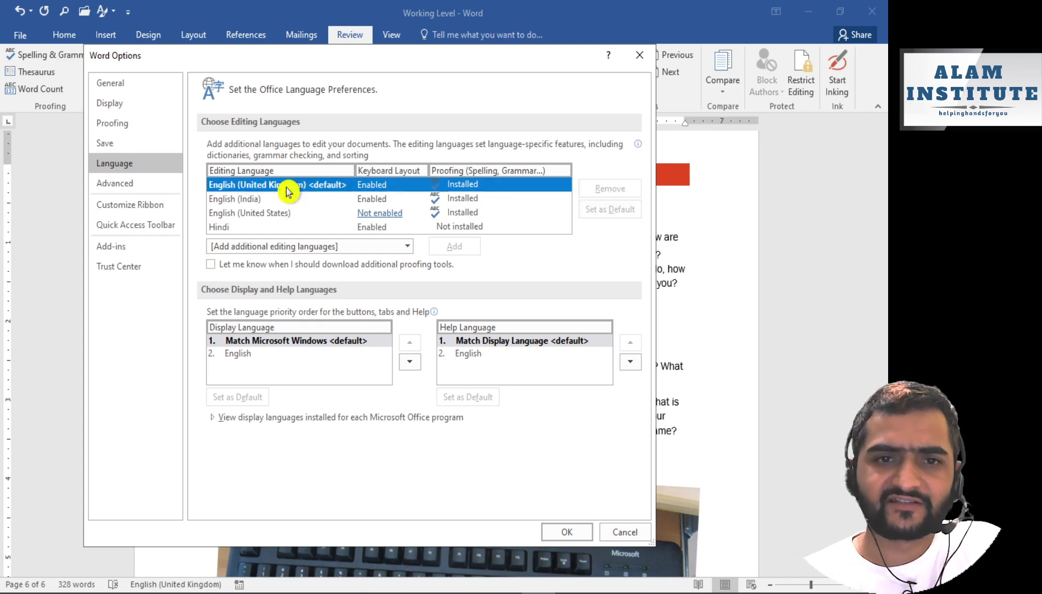
{"action": "left_click", "coordinate": [567, 530]}
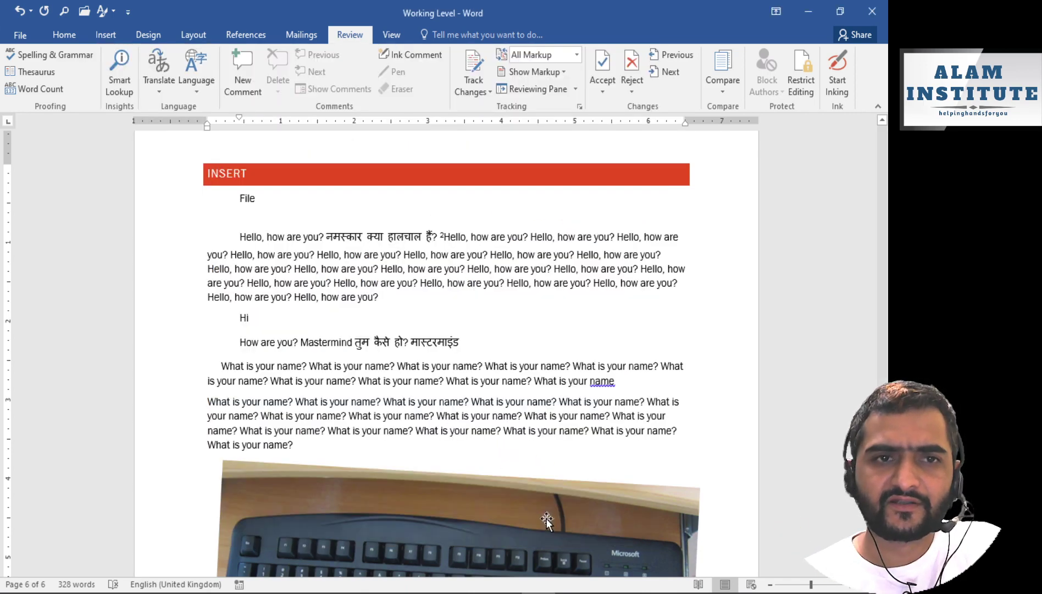
Set English (United Kingdom) as the default proofing language for new documents based on the NORMAL template, and accept the language settings.
{"action": "left_click", "coordinate": [195, 88]}
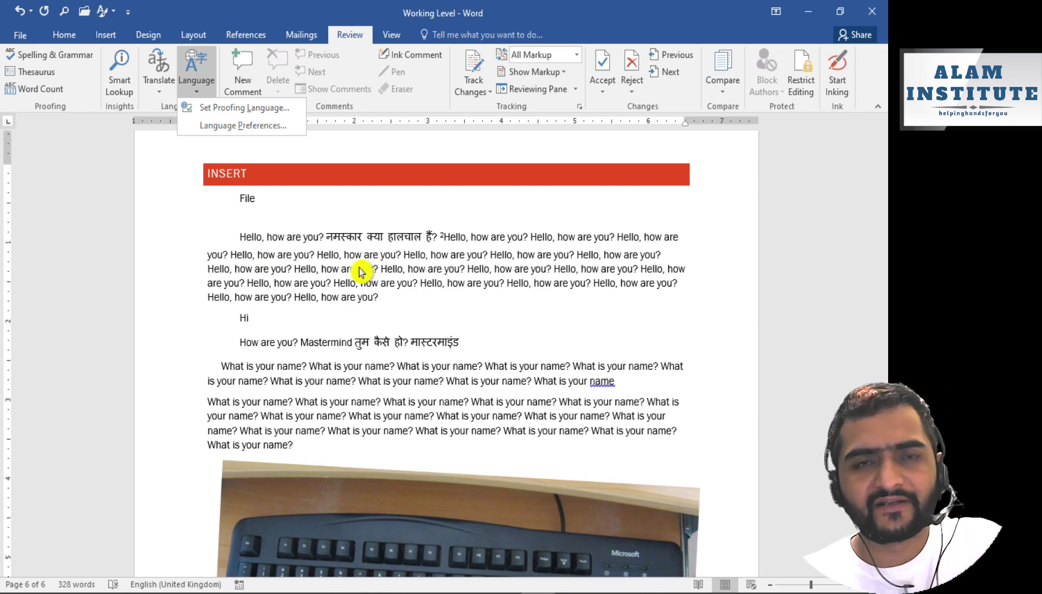
{"action": "left_click", "coordinate": [230, 114]}
{"action": "left_click_drag", "start_coordinate": [434, 193], "coordinate": [436, 176]}
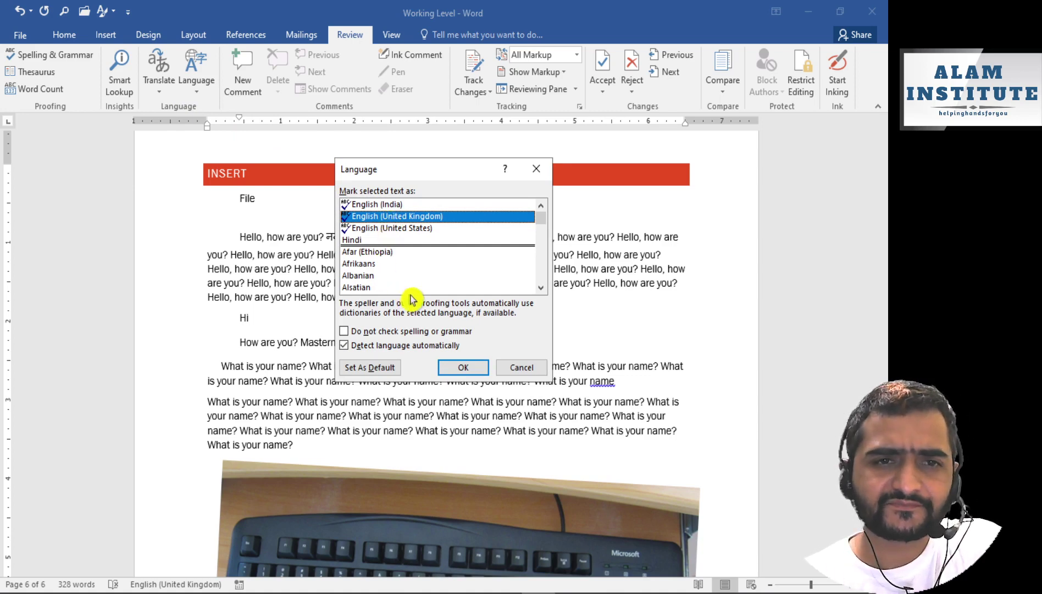
{"action": "left_click", "coordinate": [365, 241]}
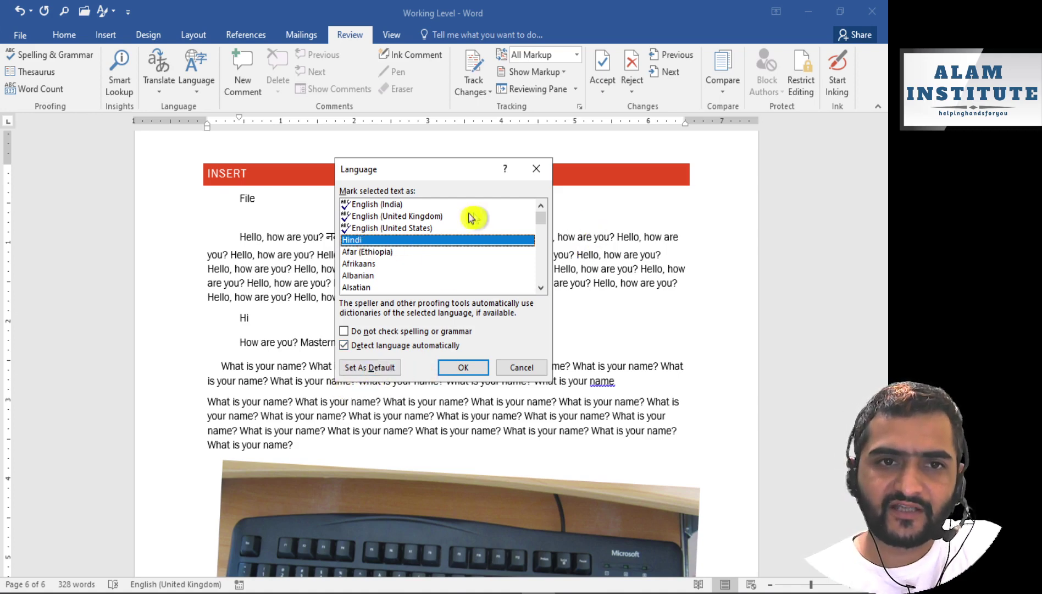
{"action": "left_click", "coordinate": [419, 216]}
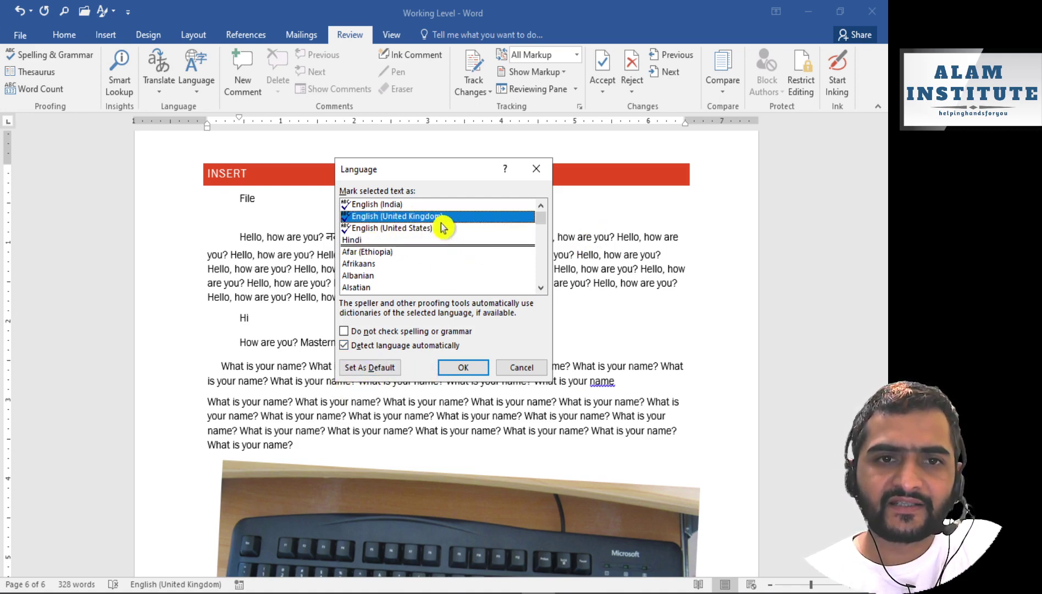
{"action": "left_click", "coordinate": [371, 367]}
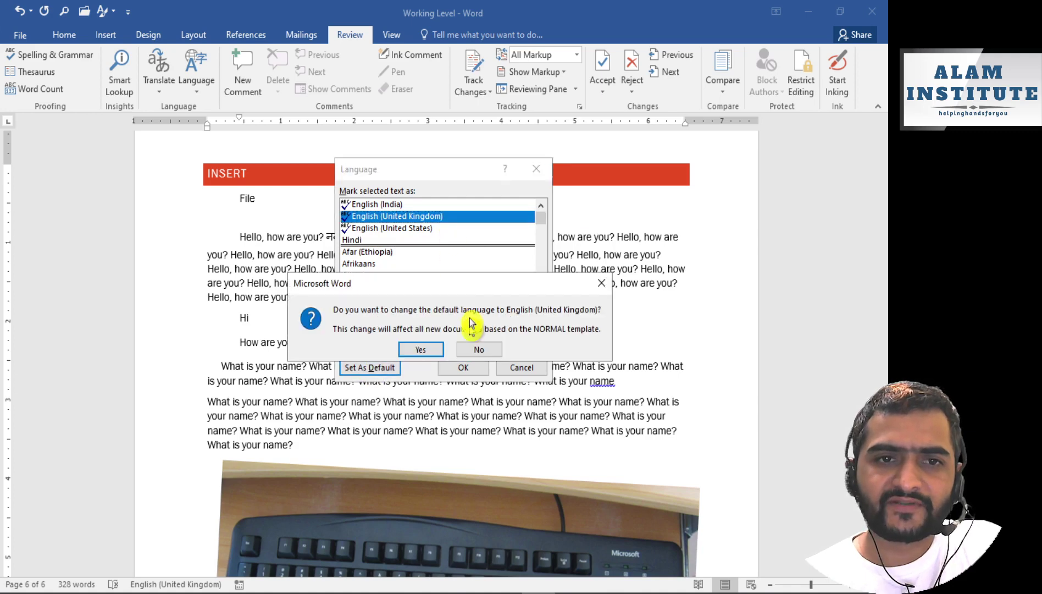
{"action": "left_click", "coordinate": [408, 343]}
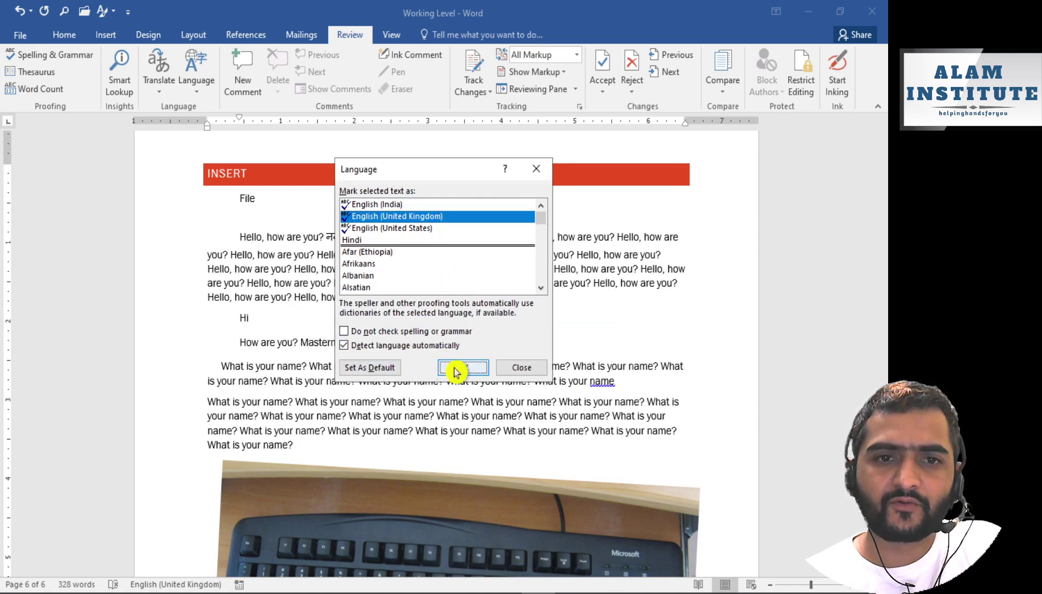
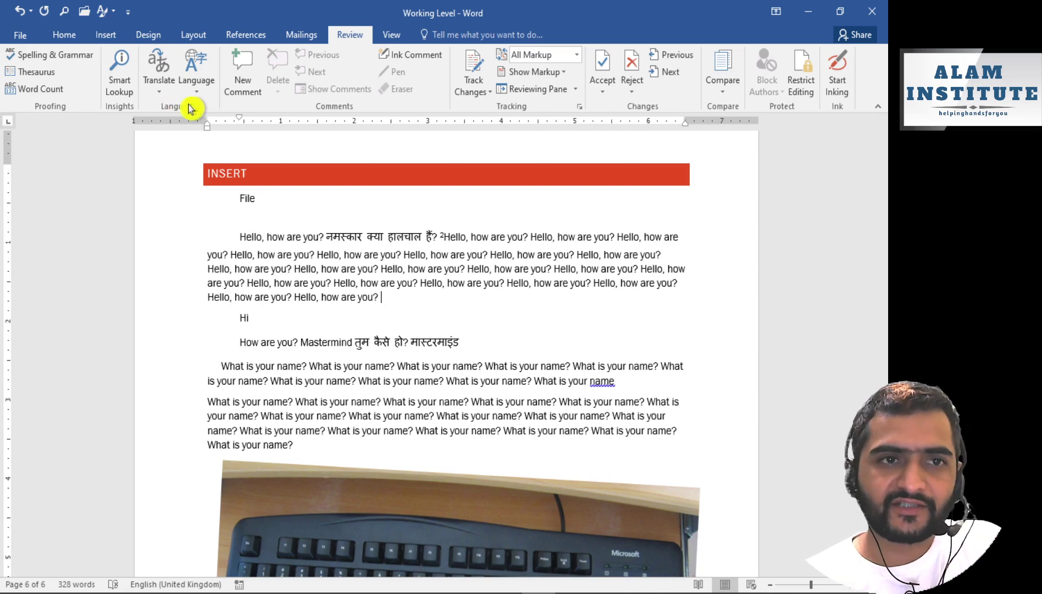
Review the available translation options, close them, and view the Mini Translator pop-up for the word "Mastermind".
{"action": "left_click", "coordinate": [171, 99]}
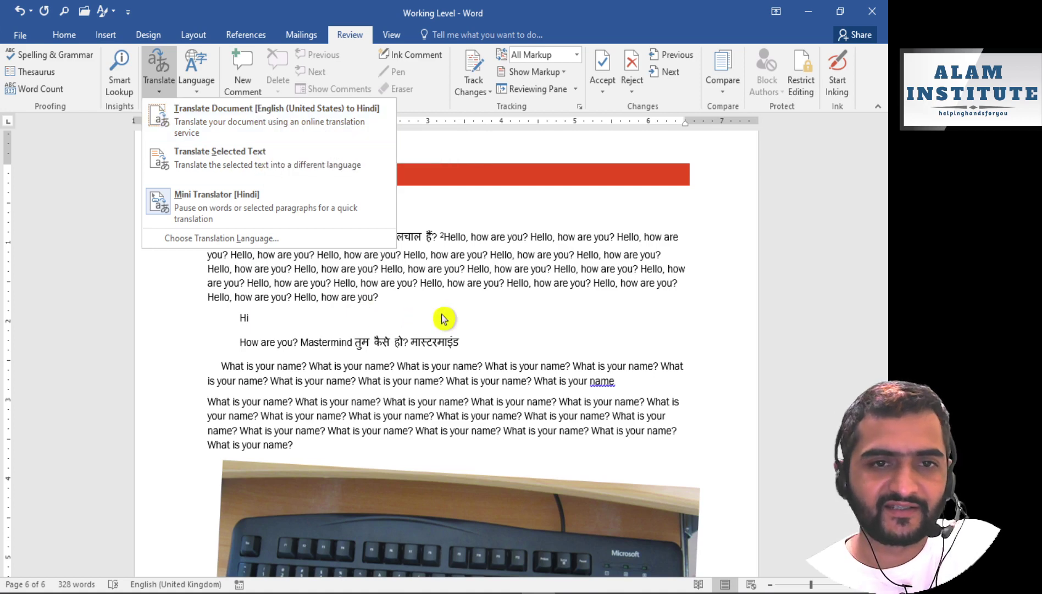
{"action": "left_click", "coordinate": [324, 311]}
{"action": "mouse_move", "coordinate": [323, 345]}
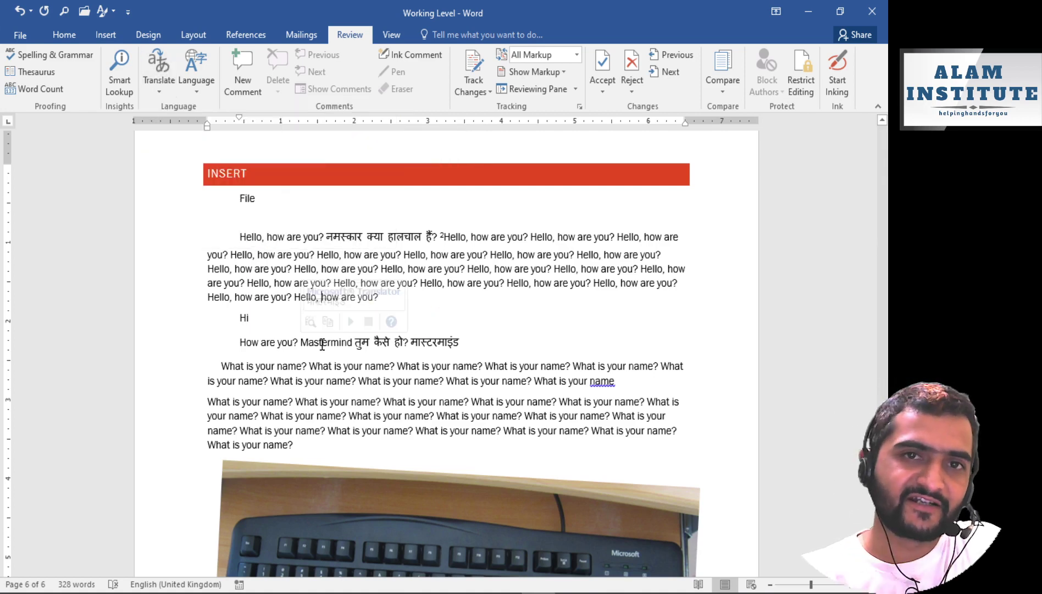